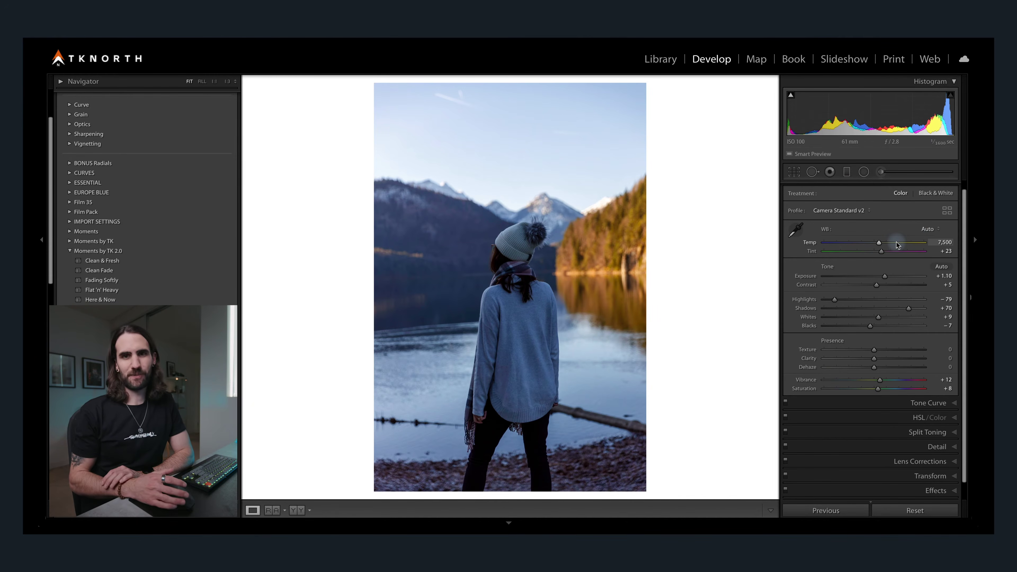
Set the lake photo's Temp to 8,672 and Highlights to −98, and compare the result with the original.
left_click_drag(885, 243, 886, 242)
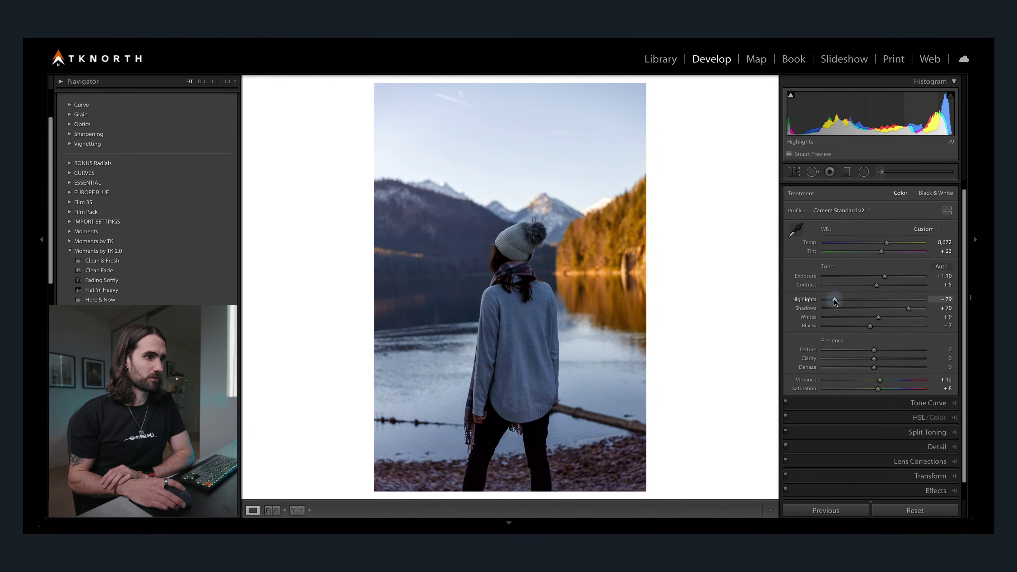
left_click_drag(834, 302, 827, 302)
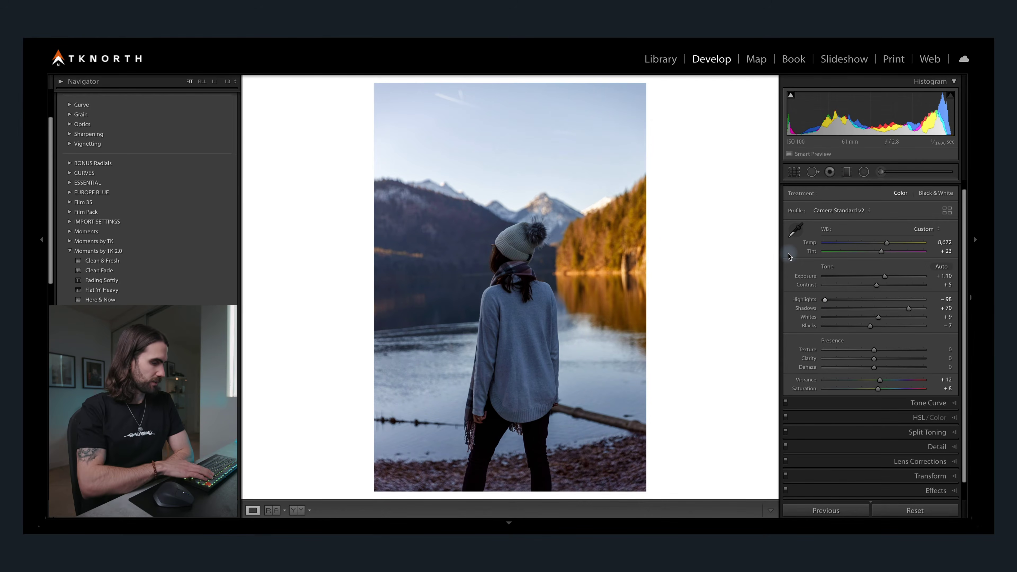
key("backslash")
key("backslash")
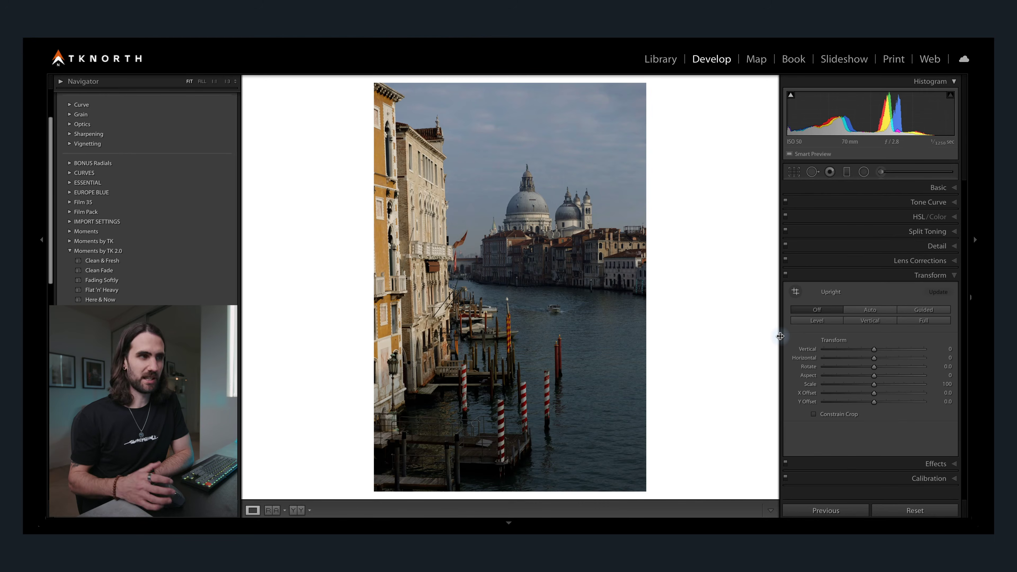
Try to straighten the Venice photo by drawing a straighten line along the vertical edge of the pale building.
left_click(790, 175)
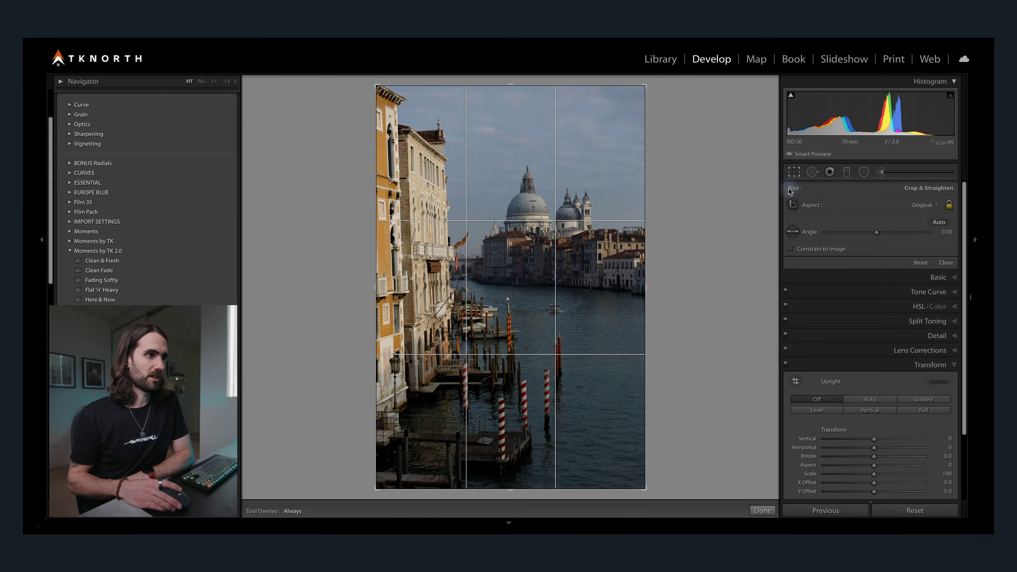
left_click(796, 233)
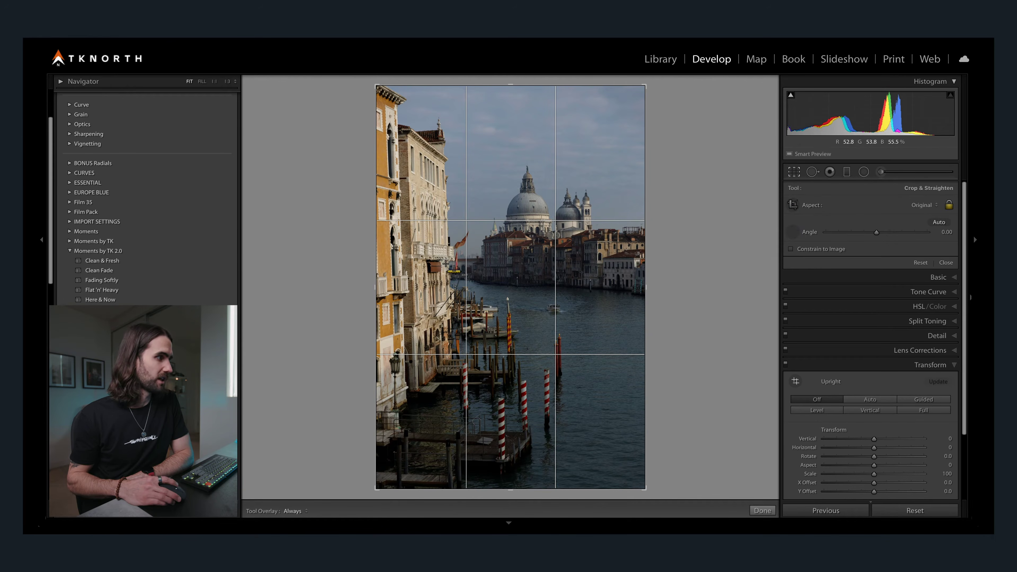
left_click_drag(408, 182, 413, 302)
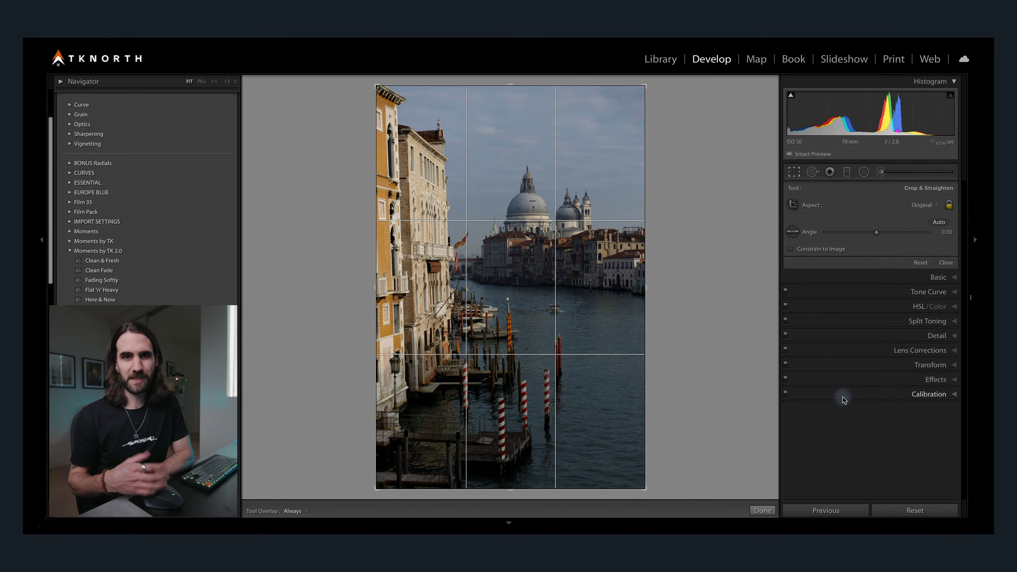
Apply the Auto Upright correction to the Venice photo, close the crop tool and compare the result with the original.
left_click(909, 365)
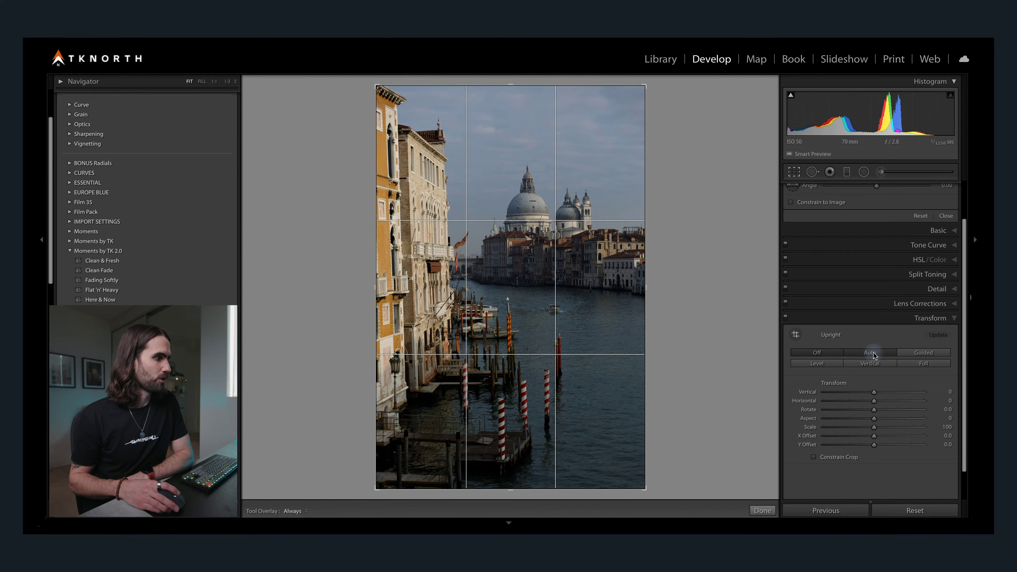
left_click(870, 352)
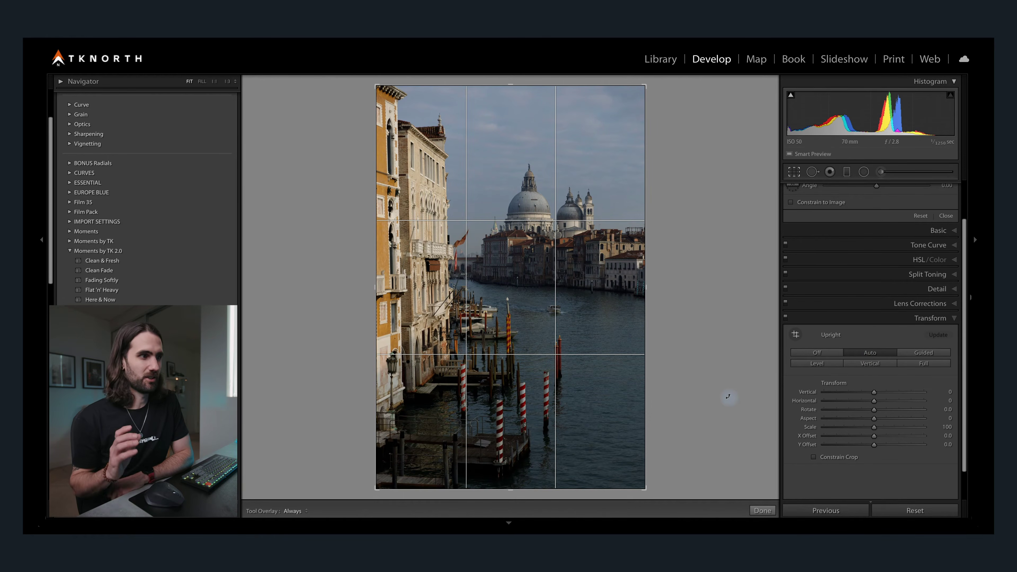
key("Return")
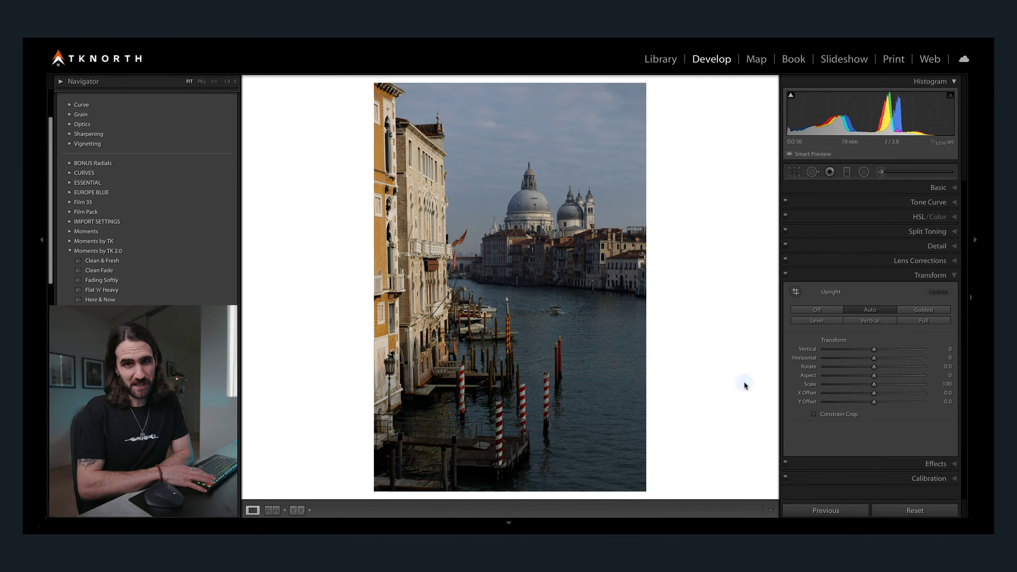
key("backslash")
key("backslash")
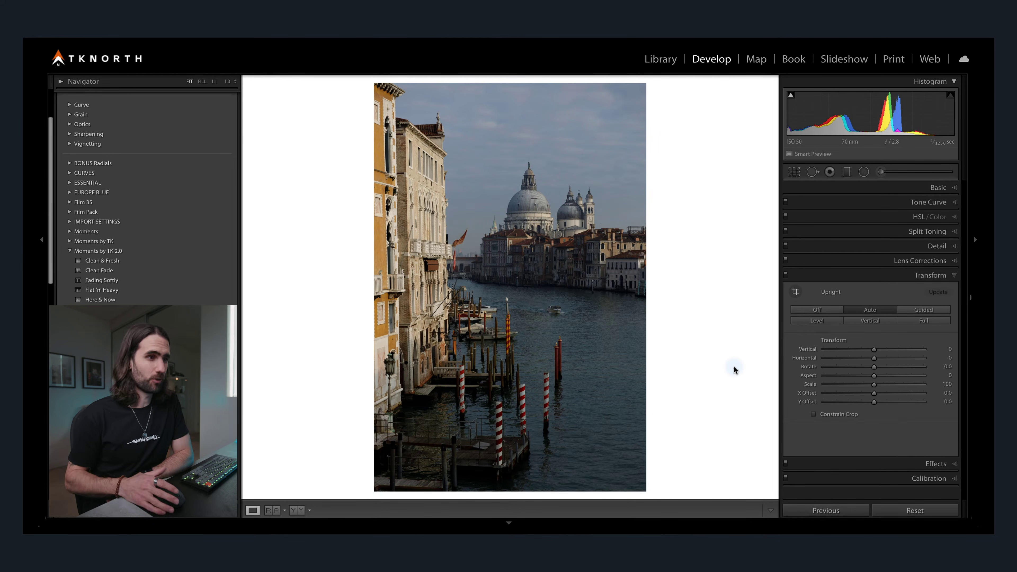
Correct the perspective with Guided Upright lines along the pale building's edge and the dome's base, with Rotate at −0.7 and Constrain Crop enabled.
left_click(930, 311)
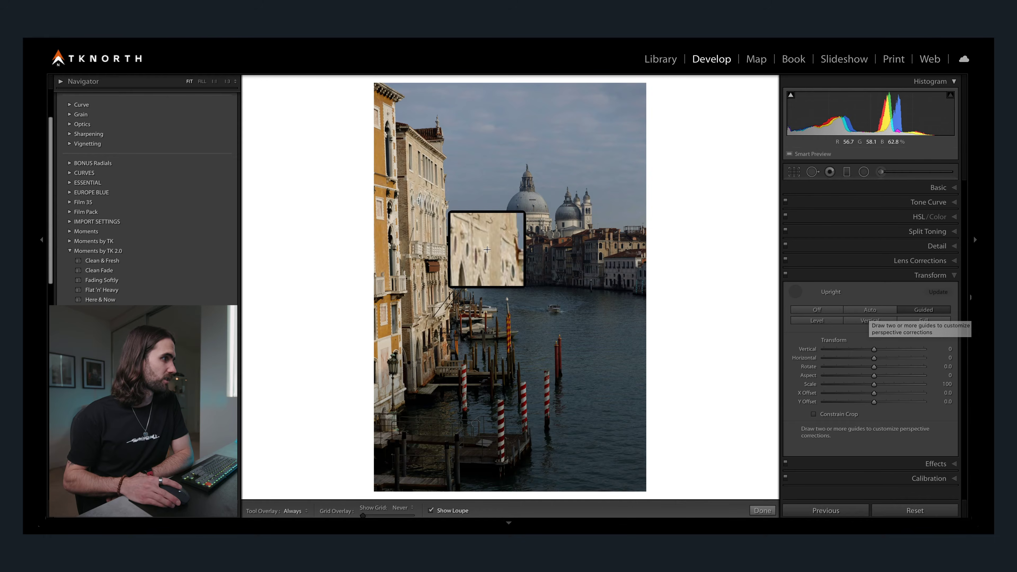
left_click_drag(407, 181, 409, 255)
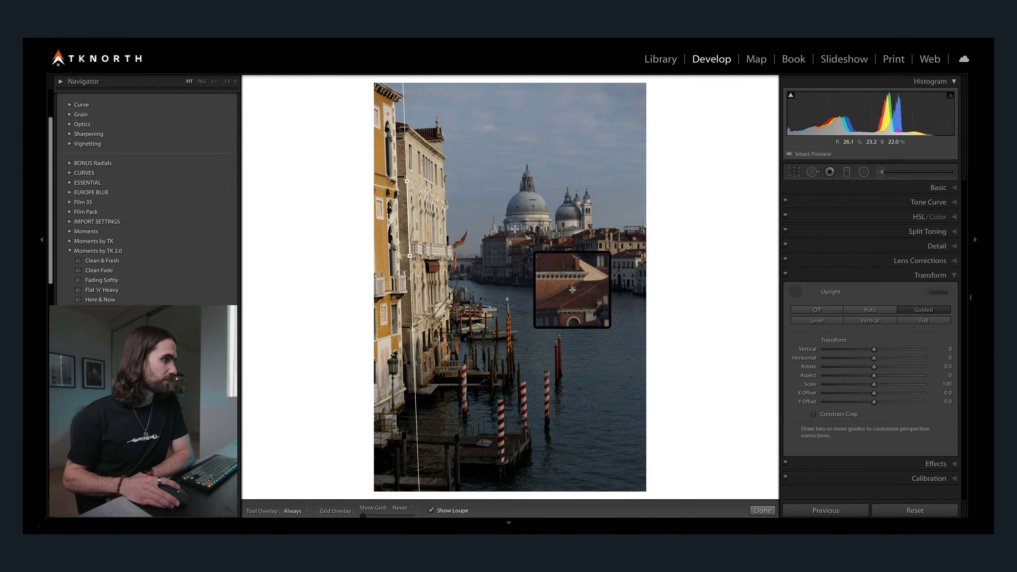
left_click_drag(507, 221, 547, 221)
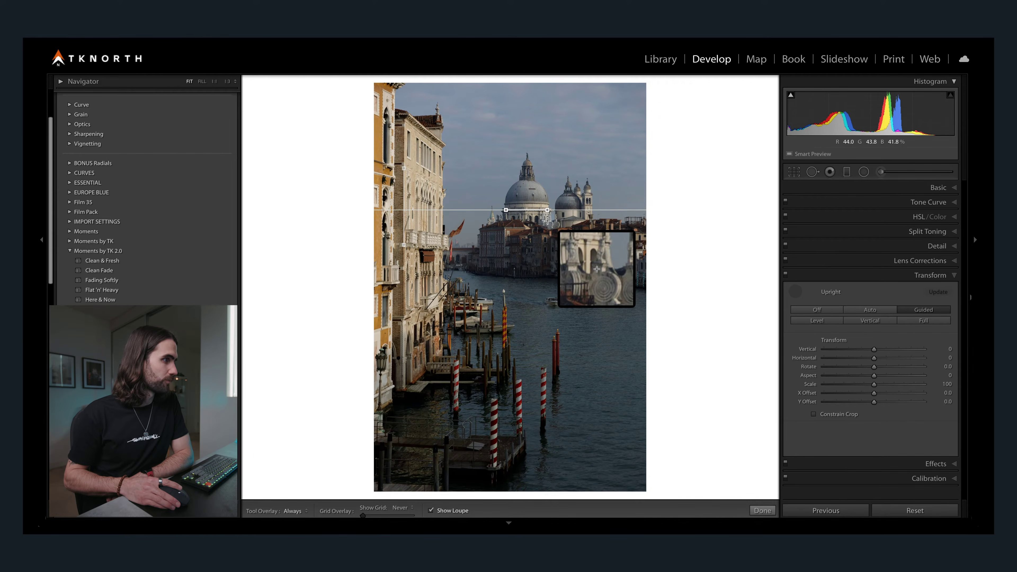
left_click(761, 510)
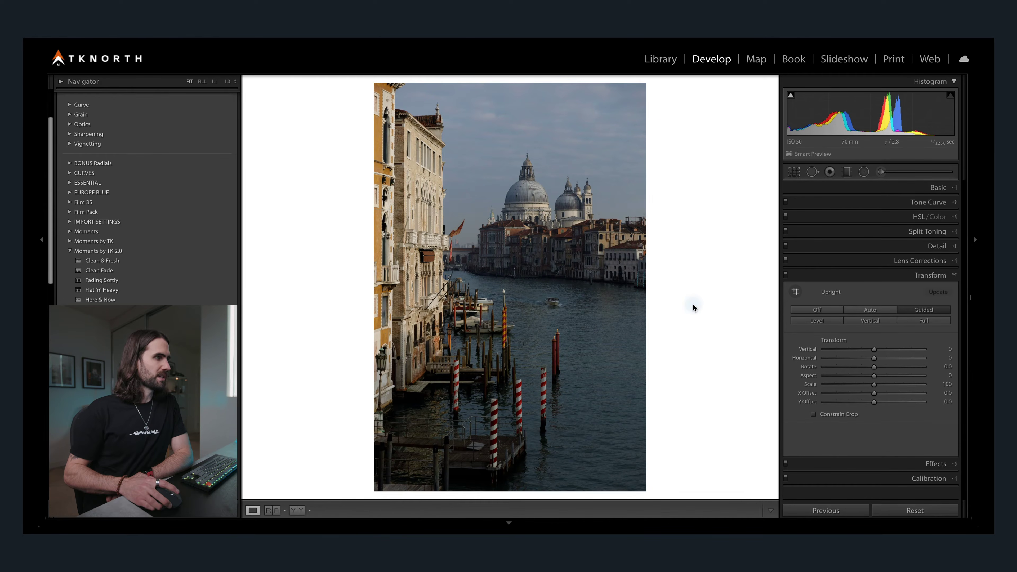
left_click_drag(873, 368, 870, 368)
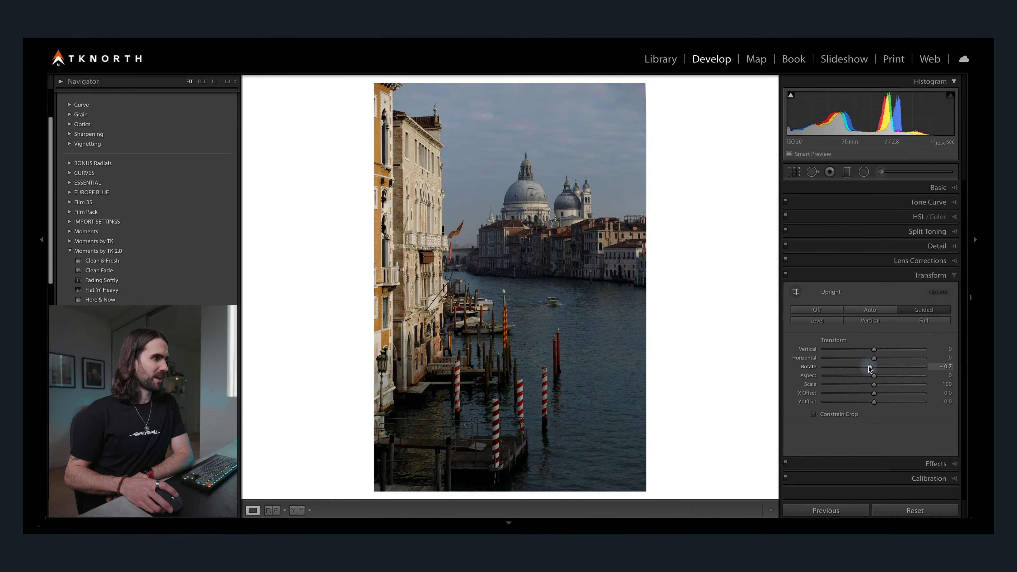
left_click(830, 415)
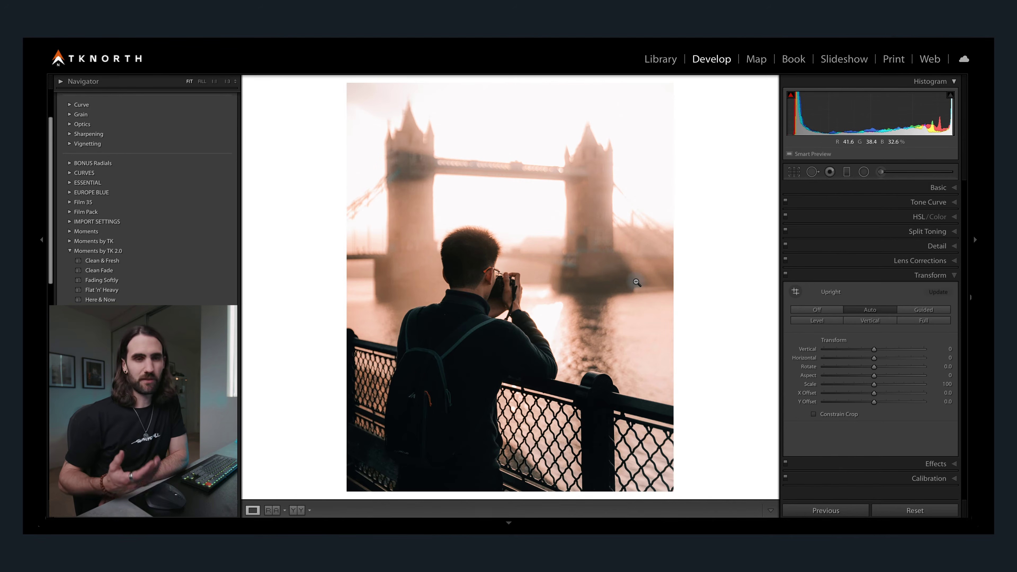
Try painting an Adjustment Brush mask over the photographer without Auto Mask, and delete that mask.
left_click(886, 174)
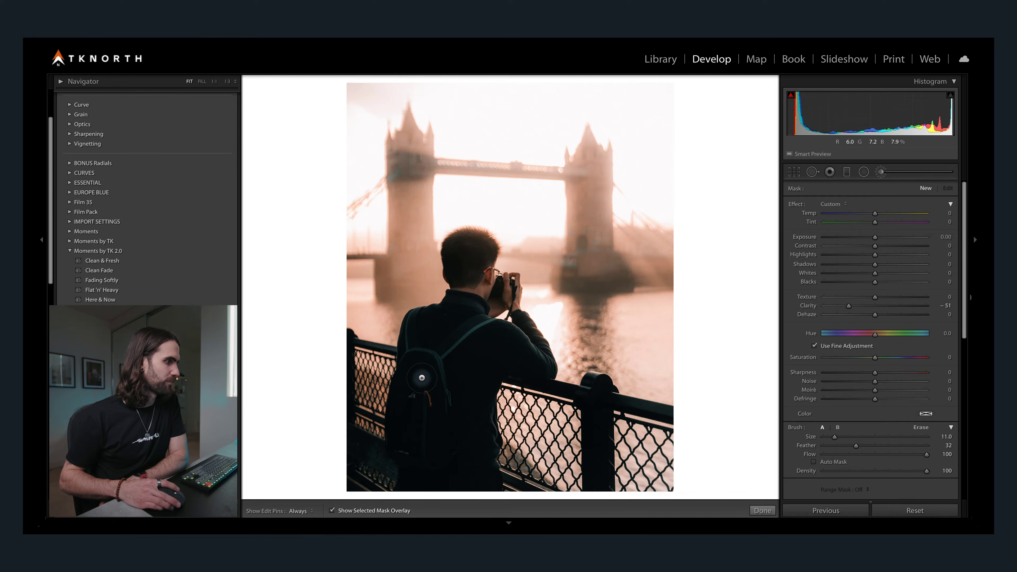
mouse_move(415, 370)
left_mouse_down()
mouse_move(402, 313)
mouse_move(410, 332)
mouse_move(421, 307)
mouse_move(451, 296)
mouse_move(483, 245)
left_mouse_up()
mouse_move(473, 296)
left_mouse_down()
mouse_move(493, 281)
mouse_move(513, 320)
mouse_move(484, 260)
mouse_move(474, 272)
left_mouse_up()
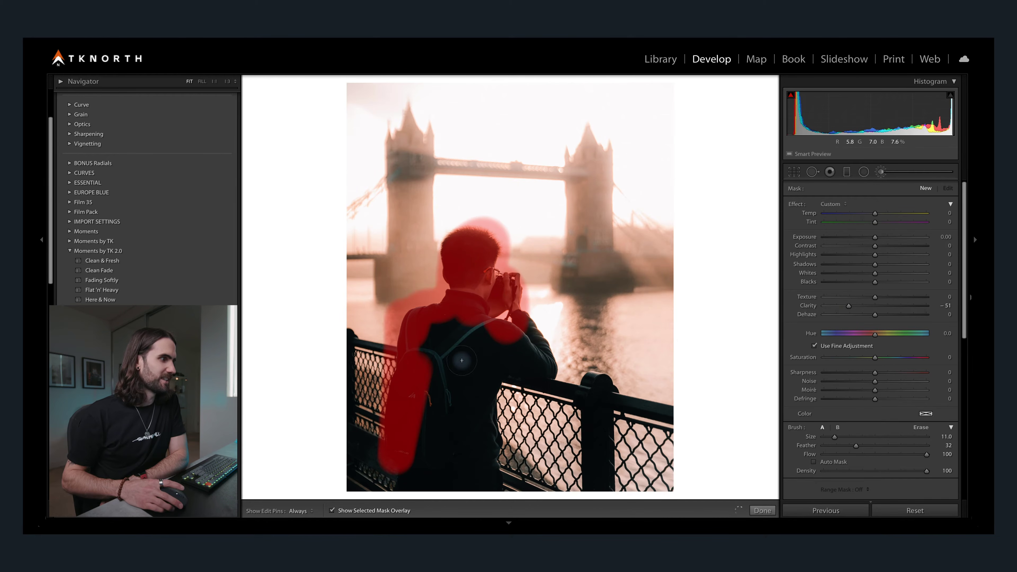
left_click_drag(462, 360, 463, 355)
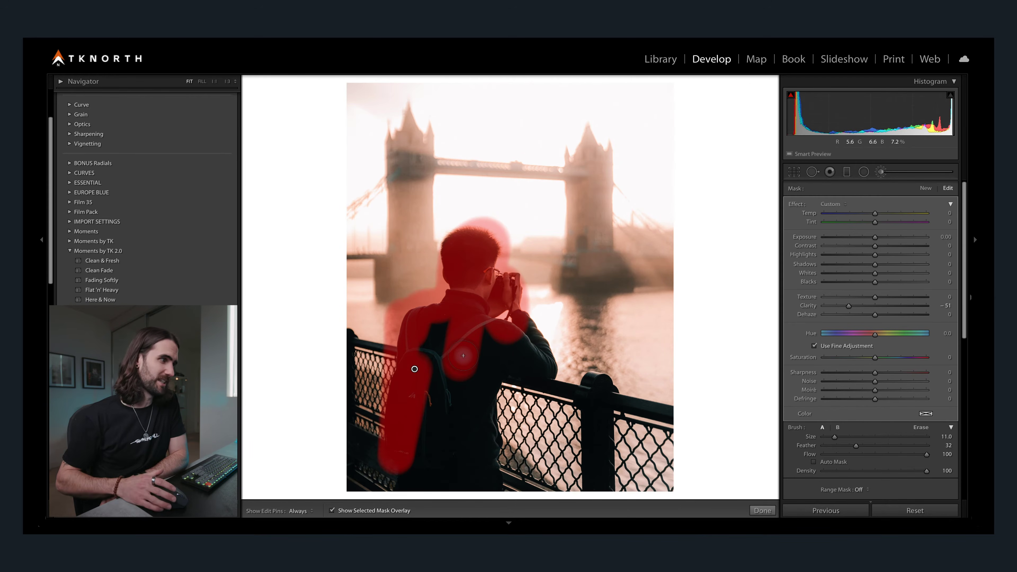
key("Delete")
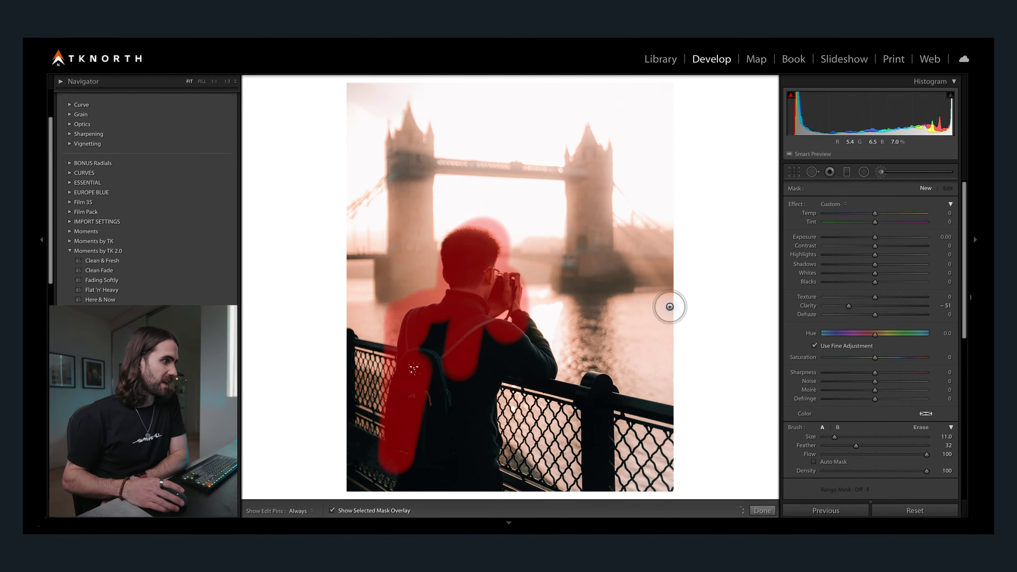
Paint an Auto Mask brush selection over the photographer and backpack, and hide the mask overlay.
left_click(822, 464)
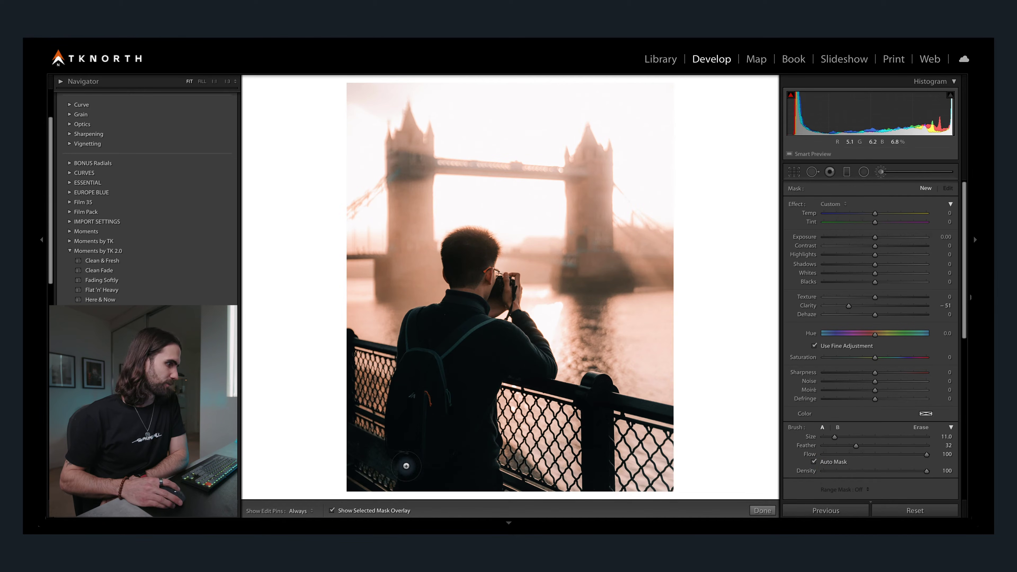
mouse_move(406, 447)
left_mouse_down()
mouse_move(400, 402)
mouse_move(415, 315)
mouse_move(455, 303)
mouse_move(456, 246)
mouse_move(476, 240)
mouse_move(476, 298)
mouse_move(483, 263)
mouse_move(481, 297)
mouse_move(494, 288)
mouse_move(496, 296)
mouse_move(483, 310)
mouse_move(503, 287)
mouse_move(543, 366)
mouse_move(493, 341)
mouse_move(460, 307)
mouse_move(413, 377)
mouse_move(462, 314)
mouse_move(426, 401)
mouse_move(473, 366)
mouse_move(471, 330)
mouse_move(487, 365)
mouse_move(471, 437)
mouse_move(496, 353)
mouse_move(489, 443)
mouse_move(423, 451)
left_mouse_up()
mouse_move(414, 492)
left_mouse_down()
mouse_move(467, 487)
mouse_move(446, 483)
mouse_move(427, 392)
mouse_move(438, 480)
mouse_move(444, 421)
left_mouse_up()
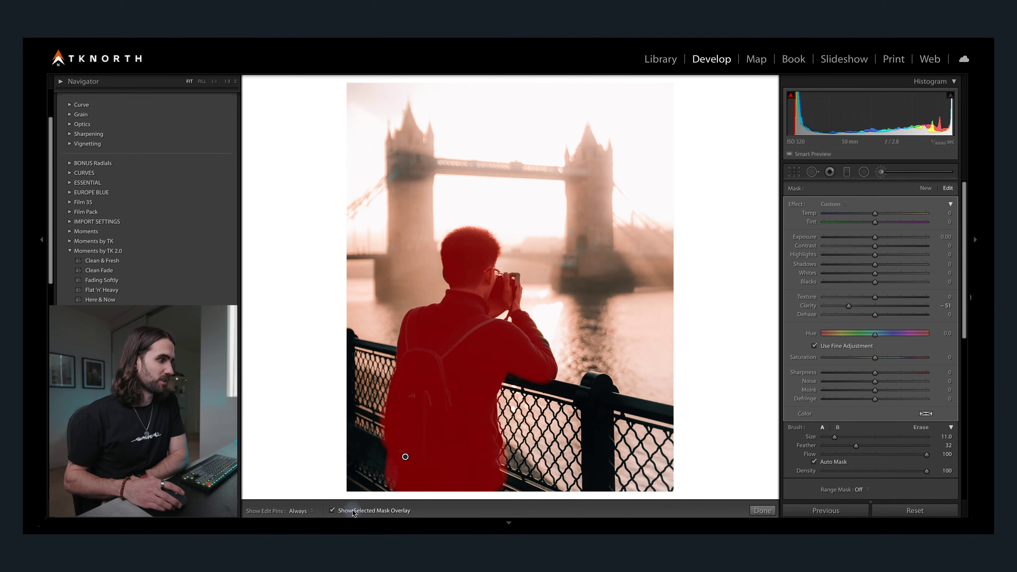
key("o")
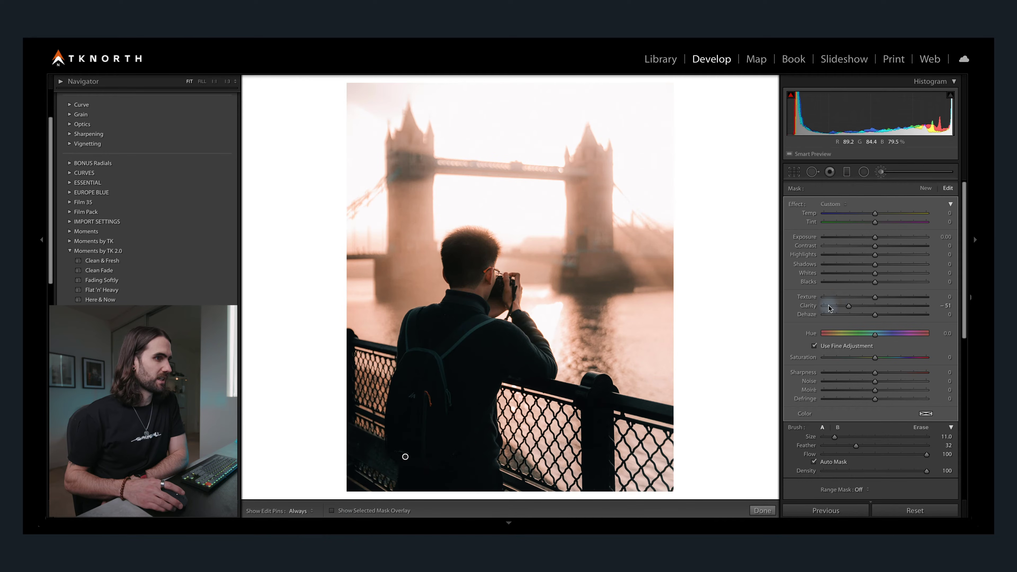
Set the photographer mask's Clarity to 36, Whites to 43 and Contrast to −17.
left_click(889, 306)
left_click_drag(889, 307, 909, 309)
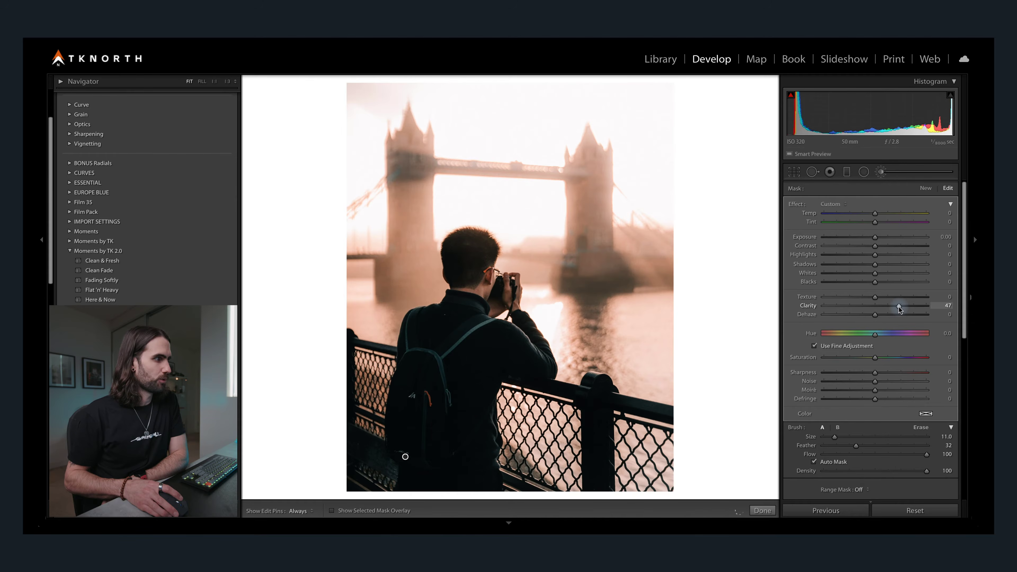
left_click_drag(874, 273, 896, 276)
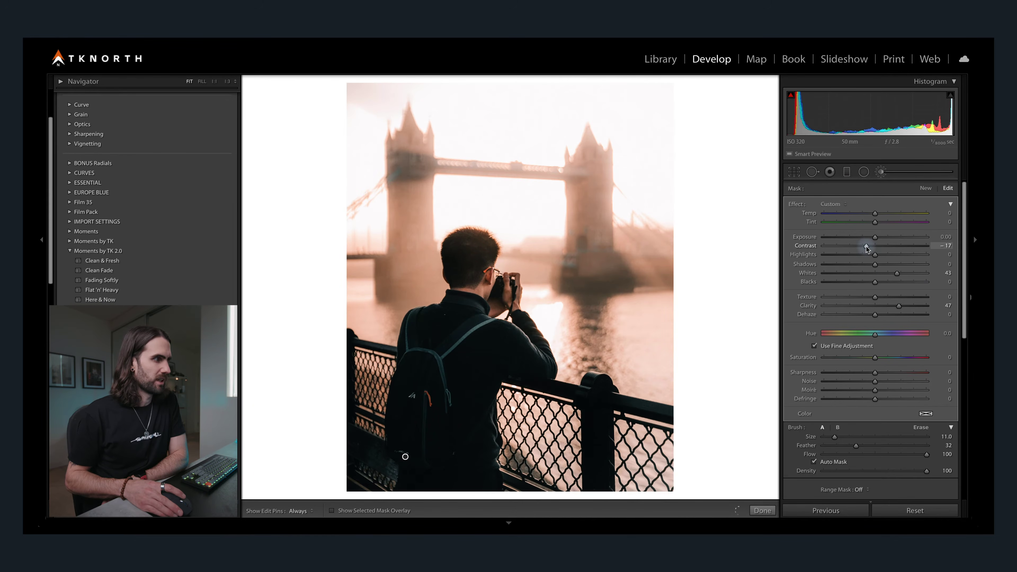
left_click_drag(899, 306, 894, 308)
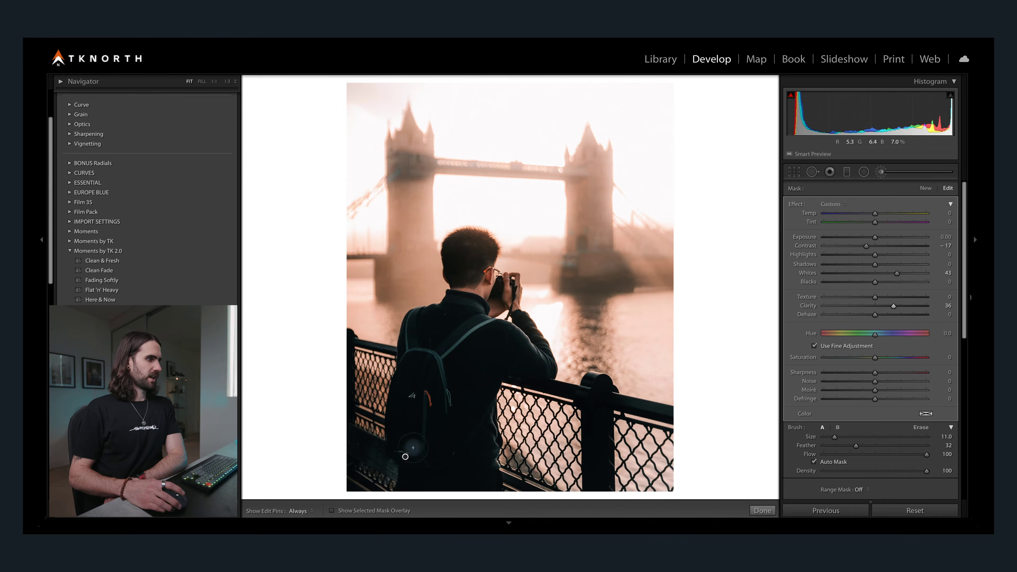
left_click(405, 454)
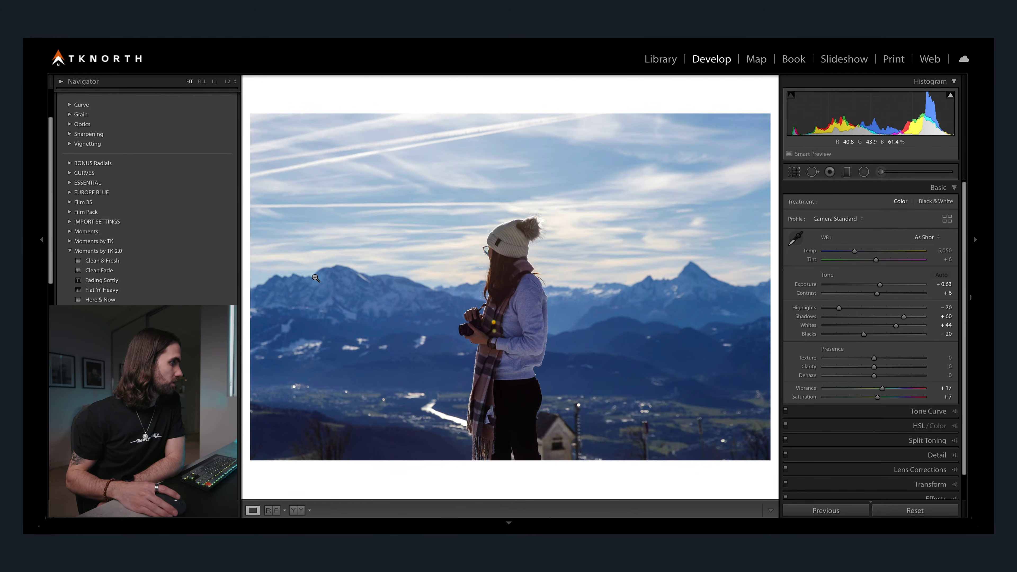
Apply the Here & Now preset to the mountain photo and draw a large radial filter centred in the upper-left sky.
left_click(175, 294)
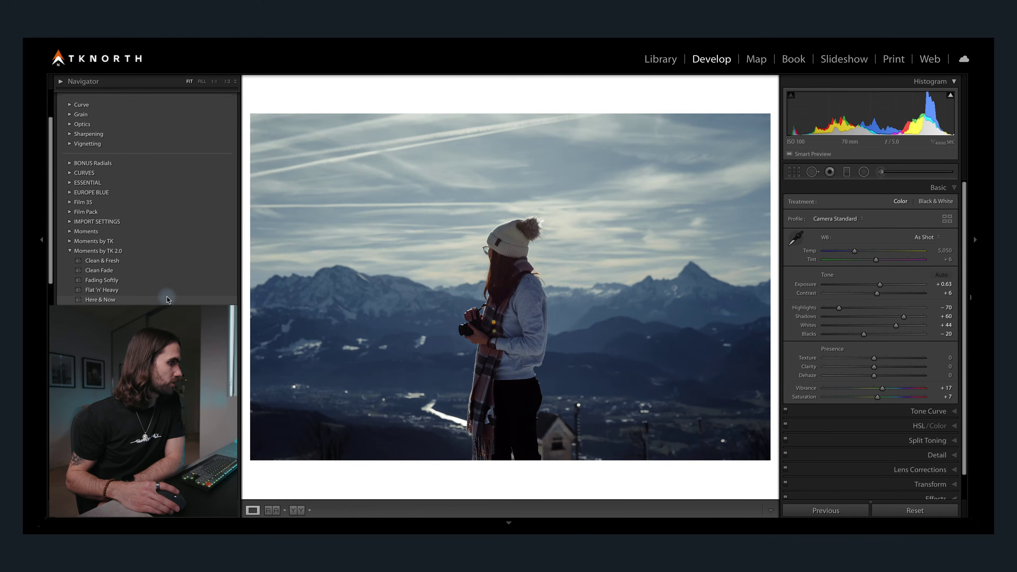
left_click(167, 300)
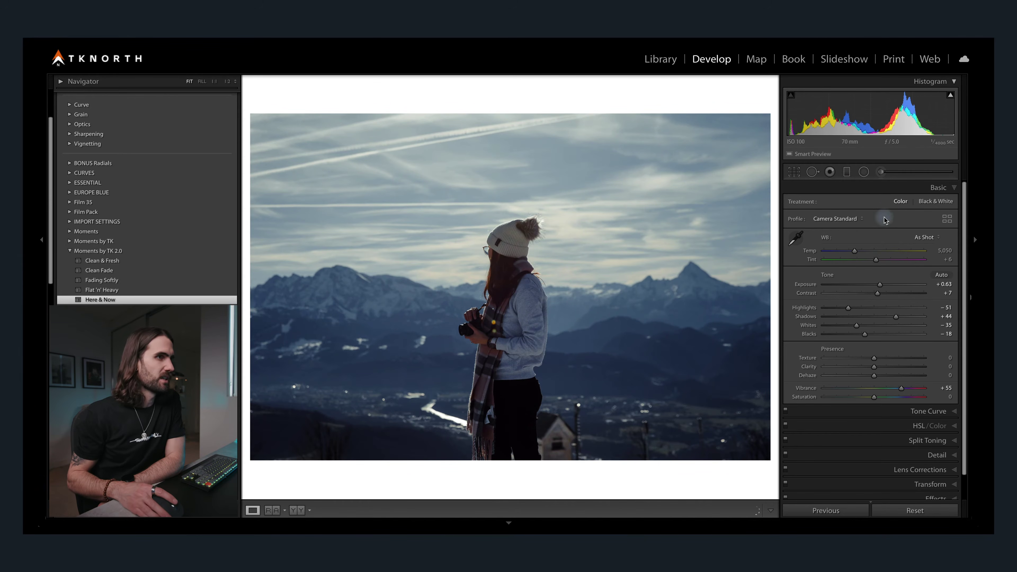
left_click(864, 172)
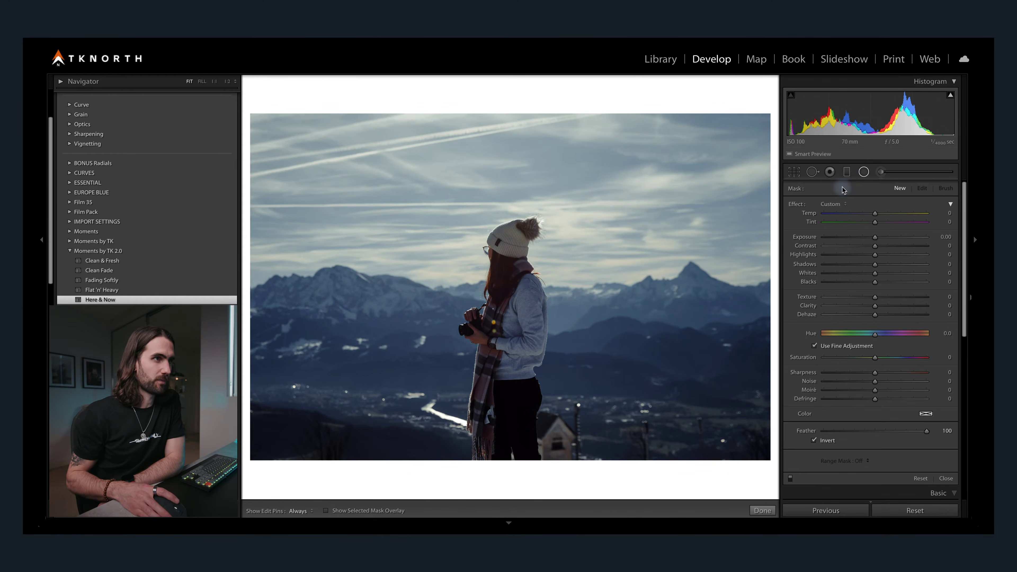
left_click_drag(340, 146, 668, 372)
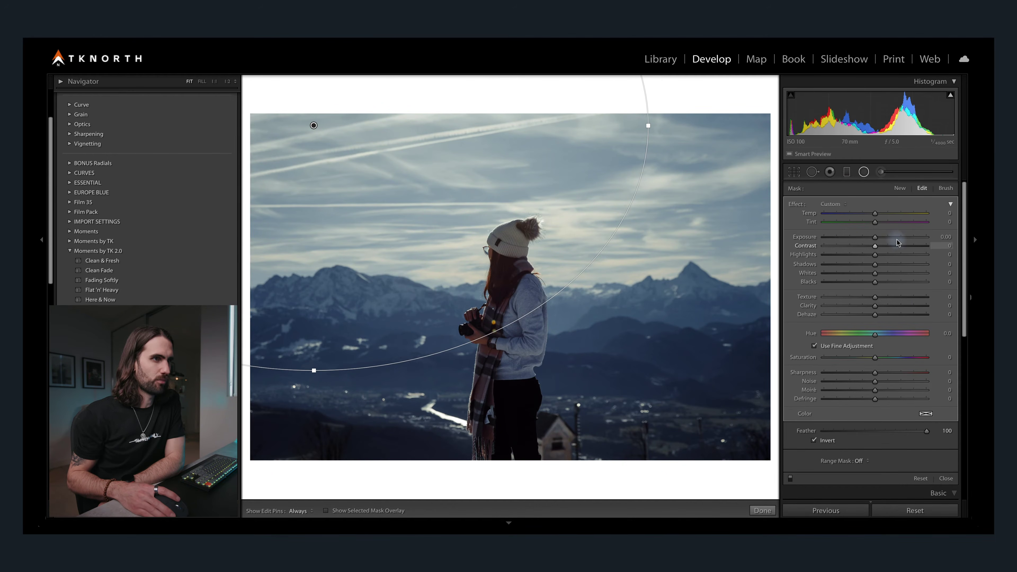
Set the radial filter's Exposure to 1.77, Temp to 64, Clarity to −41 and Dehaze to −23.
left_click_drag(895, 241, 899, 240)
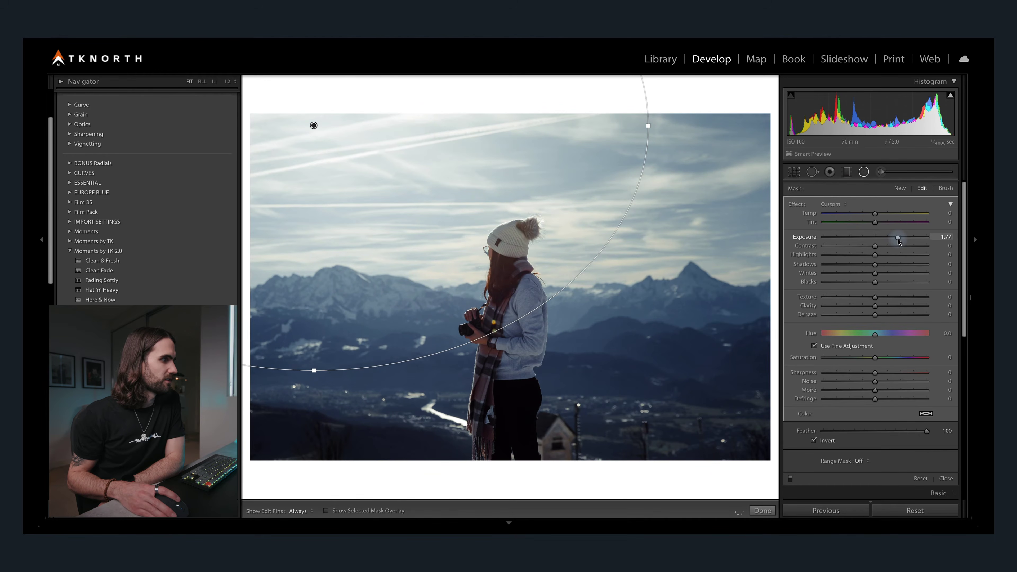
left_click(898, 213)
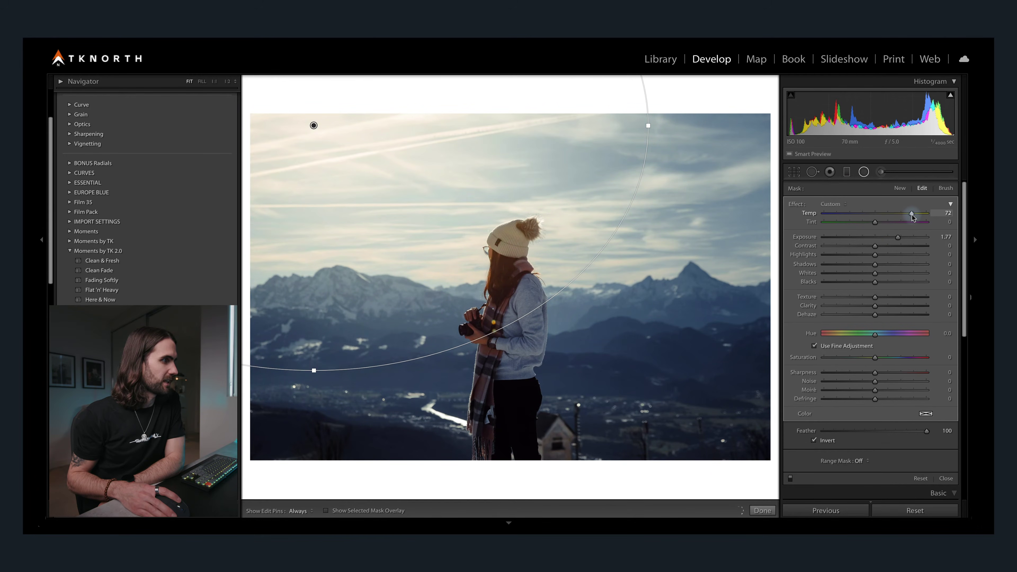
left_click_drag(908, 215, 907, 215)
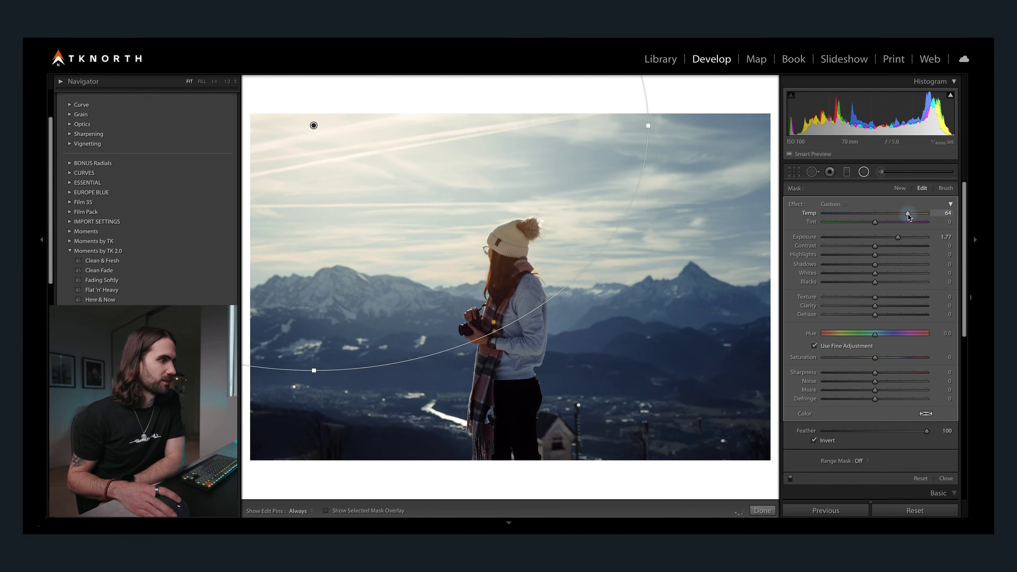
left_click(861, 307)
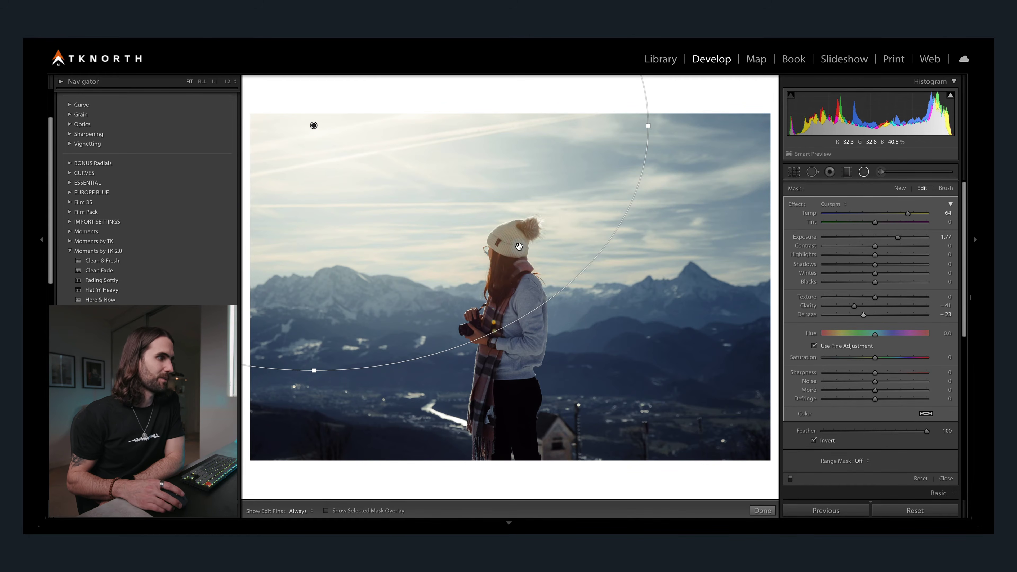
Add a Luminance range mask to the sky radial filter and set its range to 51/100.
scroll(887, 438, "down", 1)
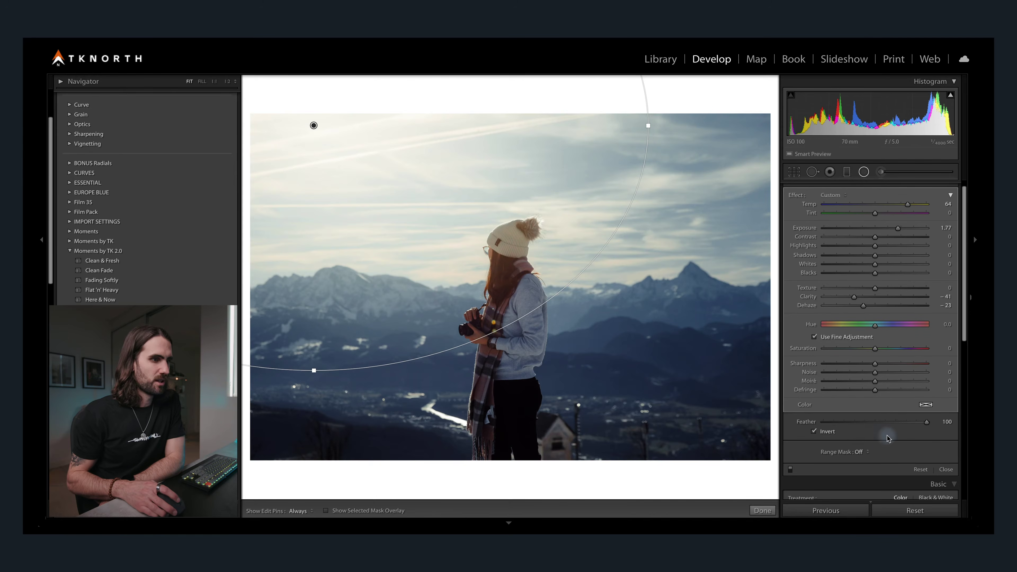
left_click(860, 451)
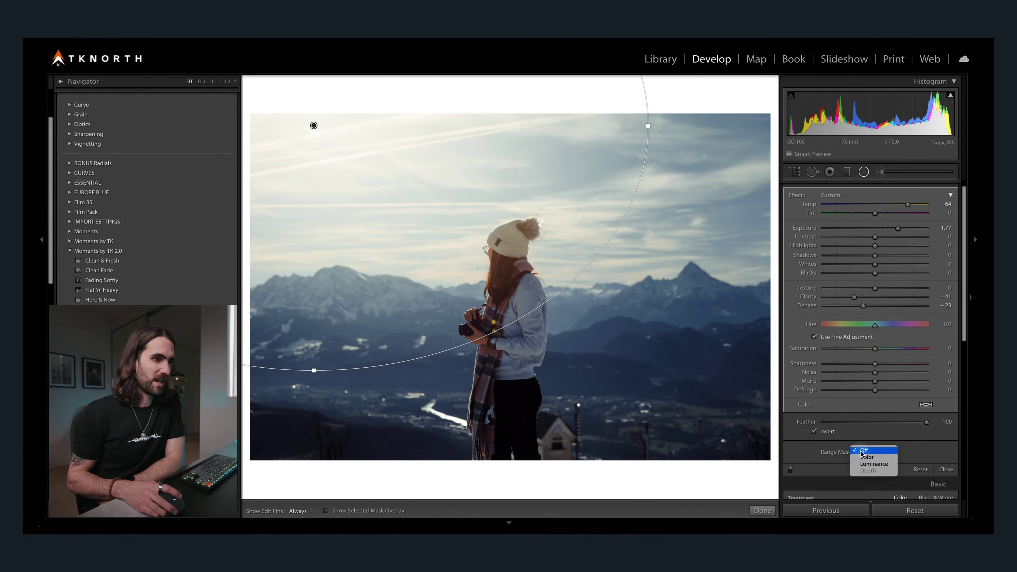
left_click(860, 464)
scroll(845, 442, "down", 3)
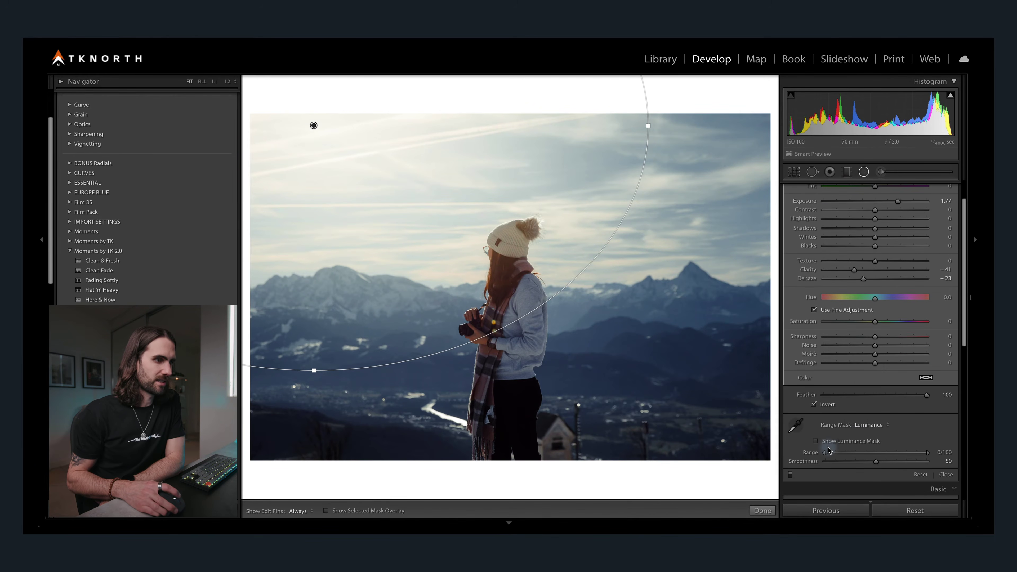
left_click_drag(851, 457, 876, 454)
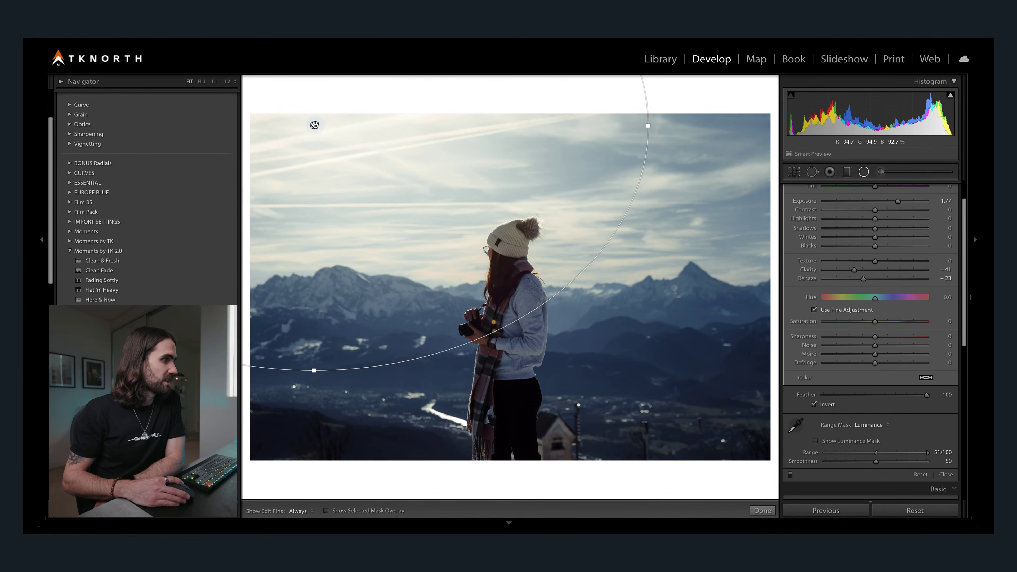
Delete the sky radial filter and undo the deletion.
key("Delete")
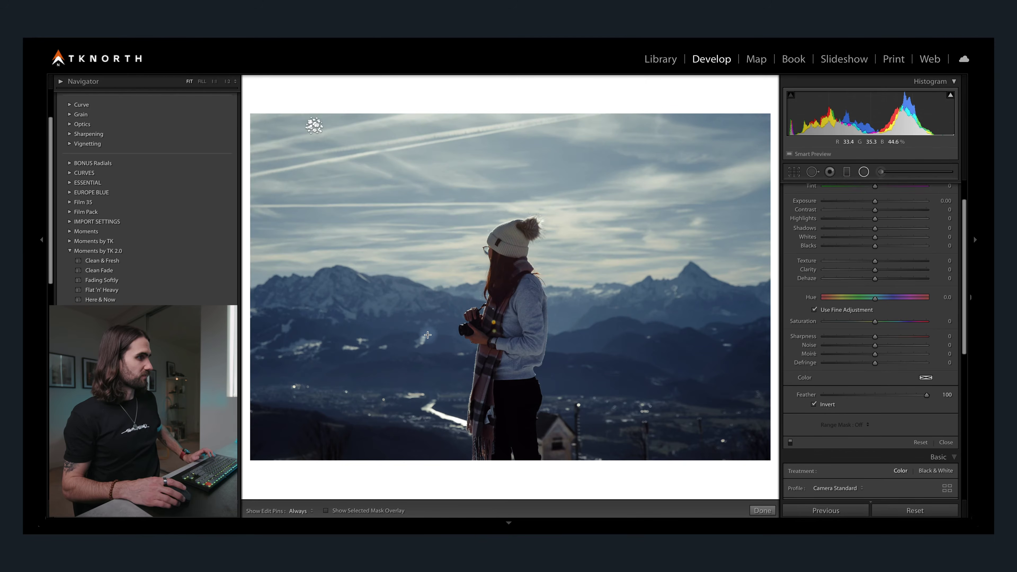
key("ctrl+z")
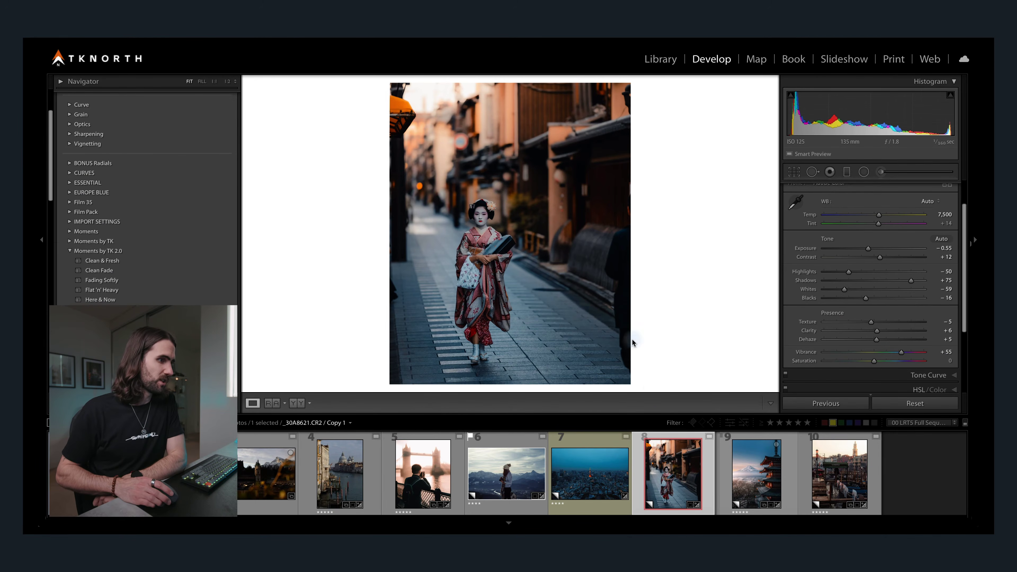
Create a virtual copy of the kimono street photo, apply the Zero Colour 1 preset to it, and return to the colour version.
right_click(669, 460)
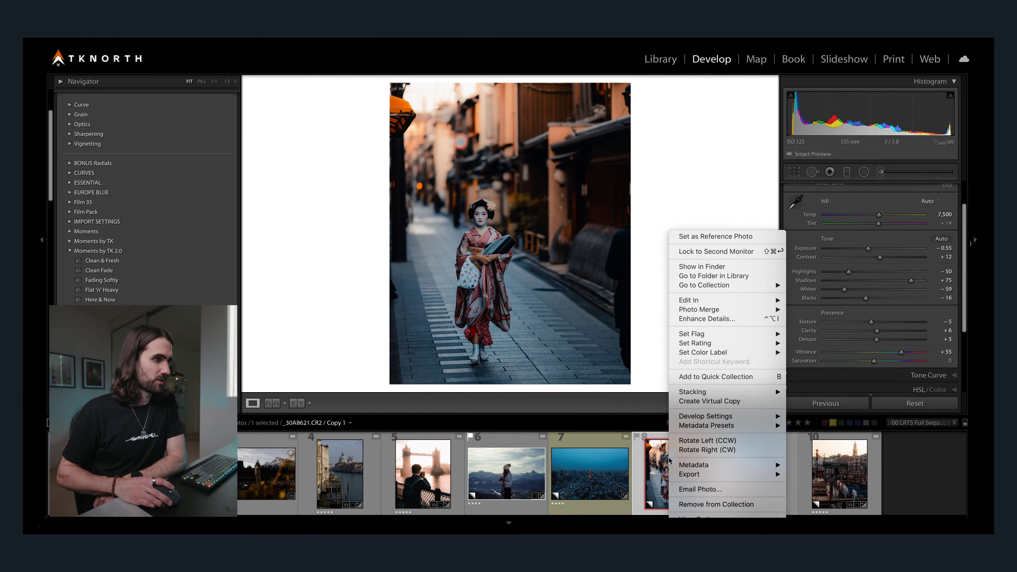
left_click(694, 405)
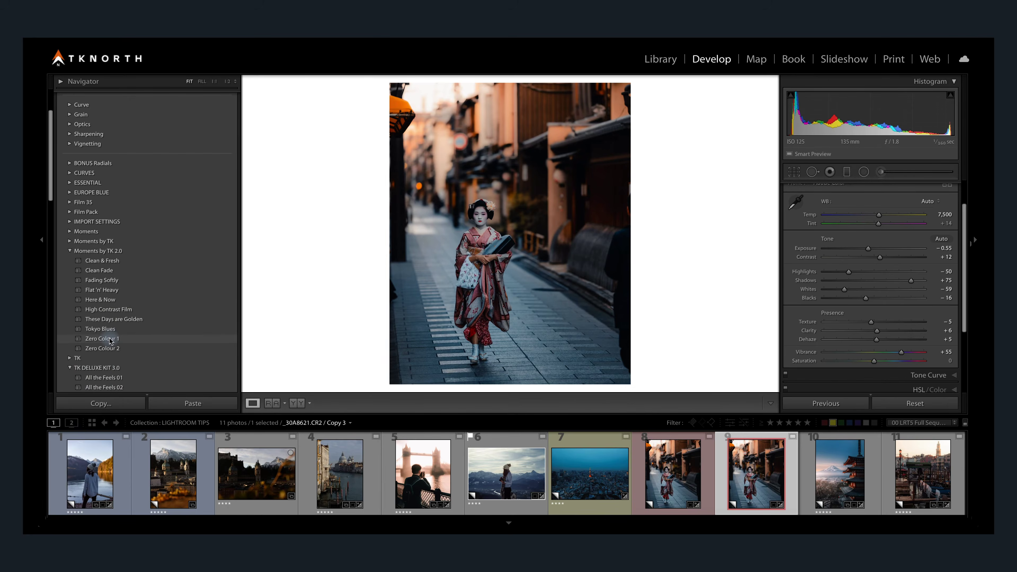
mouse_move(111, 341)
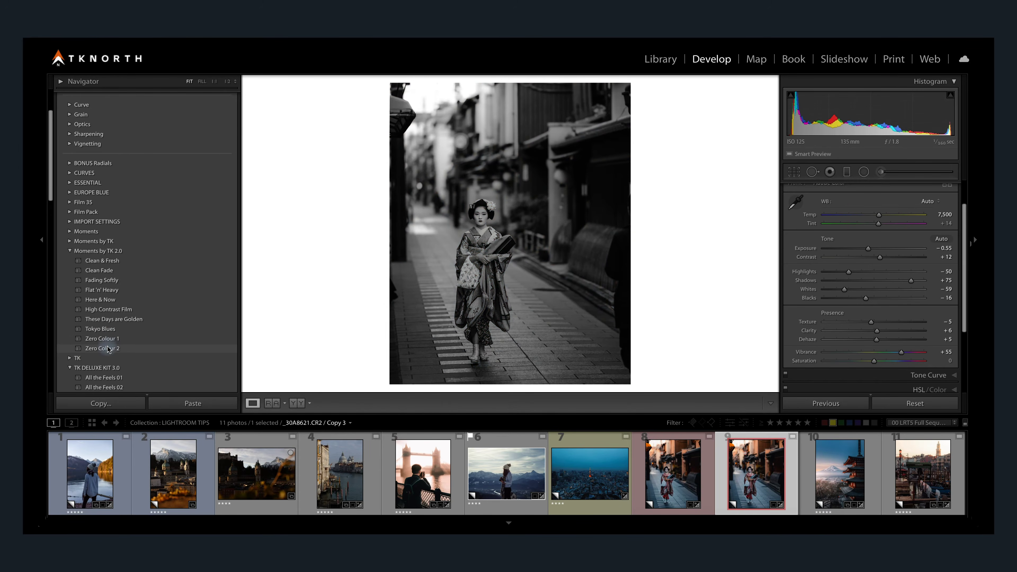
left_click(106, 339)
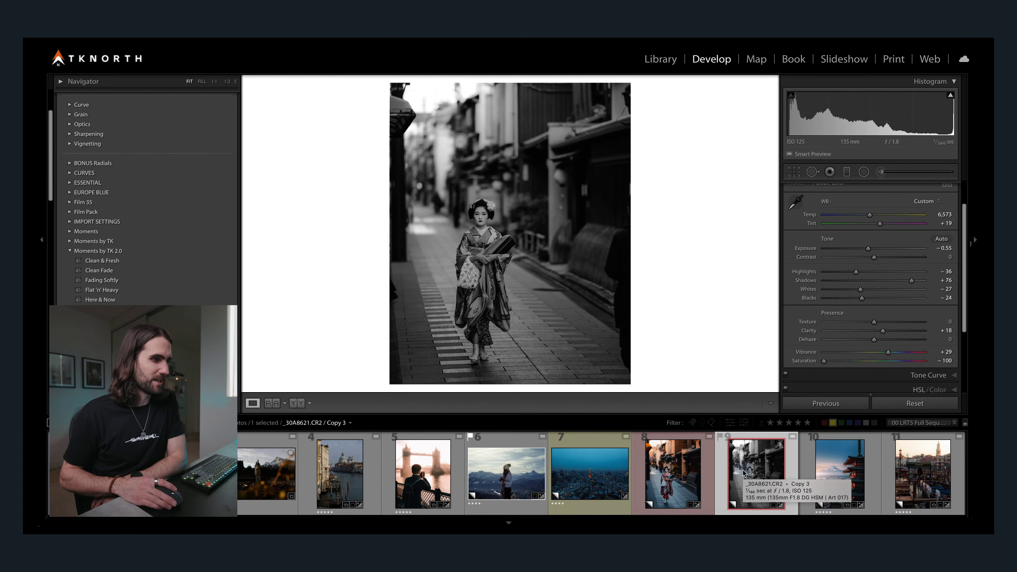
left_click(682, 467)
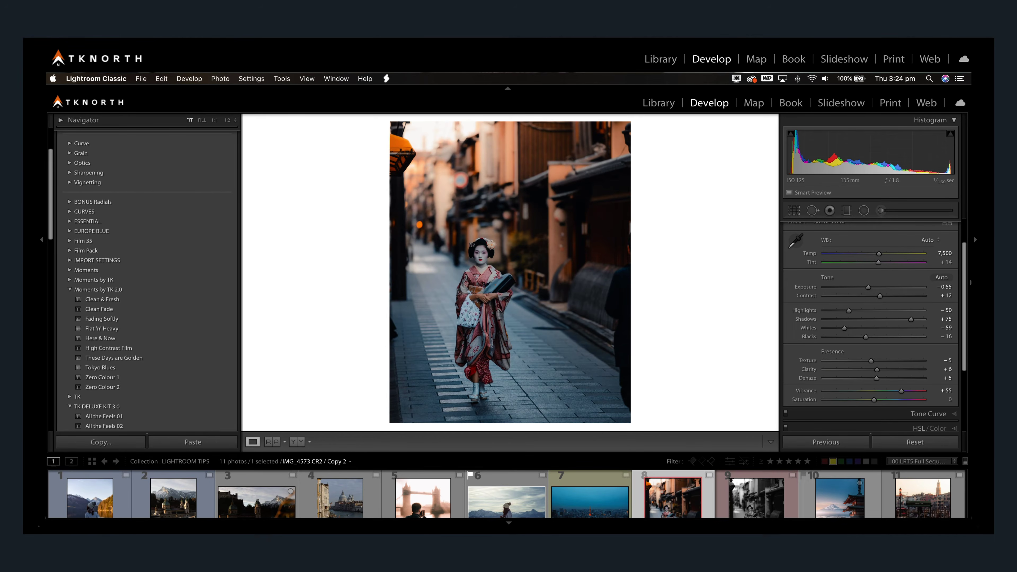
Build a Smart Preview for the Mount Fuji pagoda photo only, and check the preview status of the kimono photos.
left_click(839, 497)
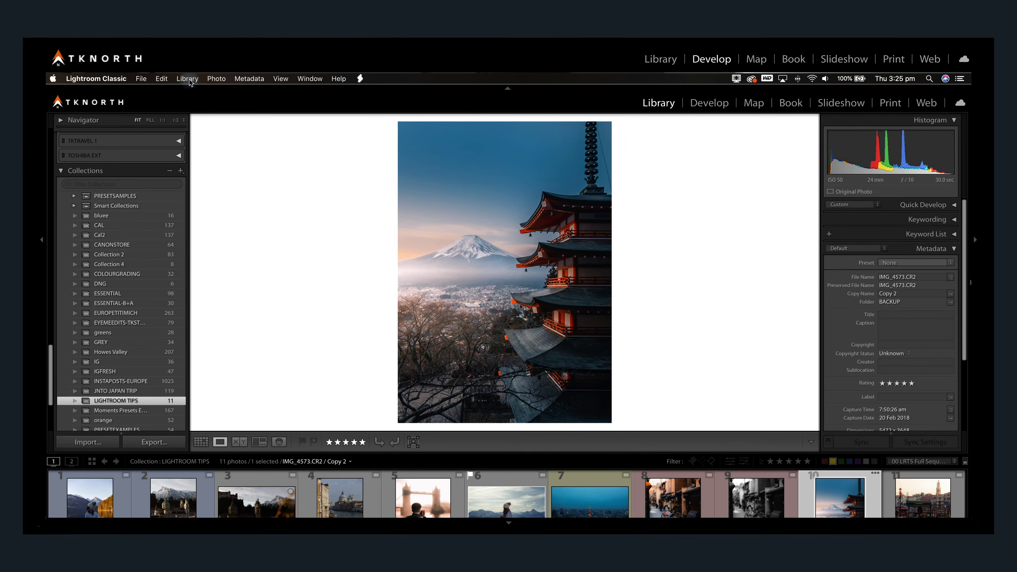
left_click(188, 79)
mouse_move(199, 349)
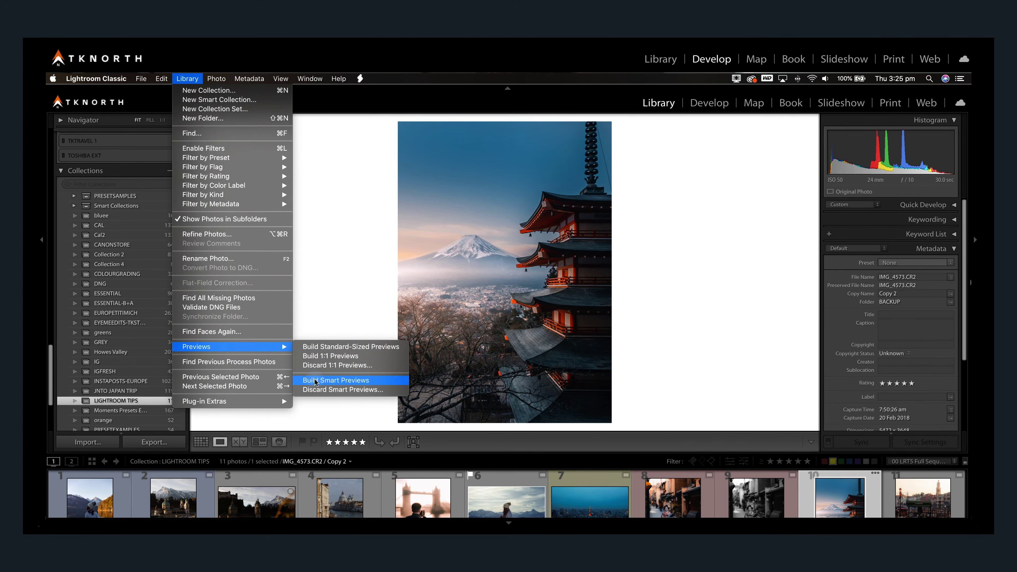
left_click(335, 380)
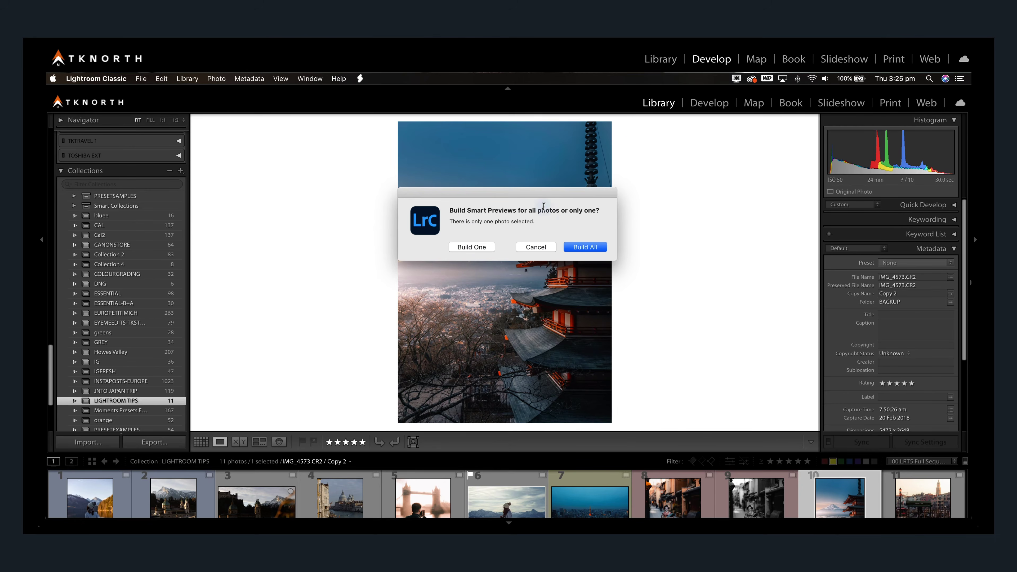
left_click(471, 247)
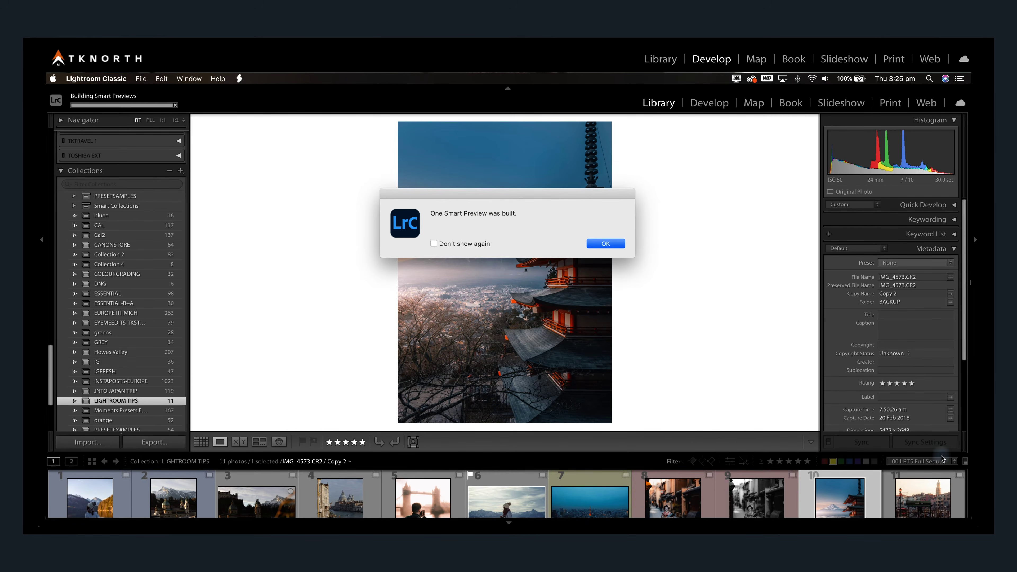
left_click(605, 244)
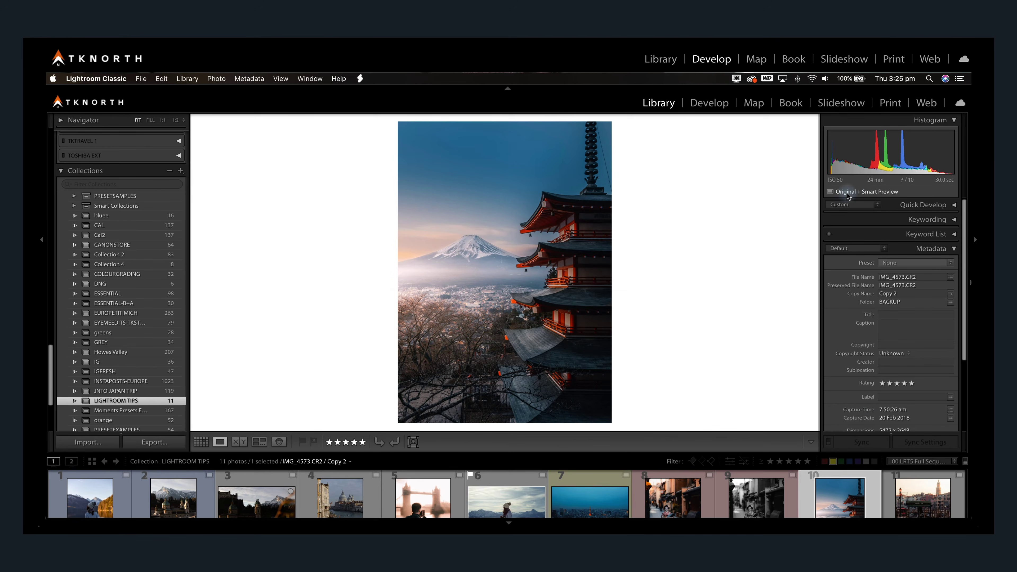
left_click(764, 504)
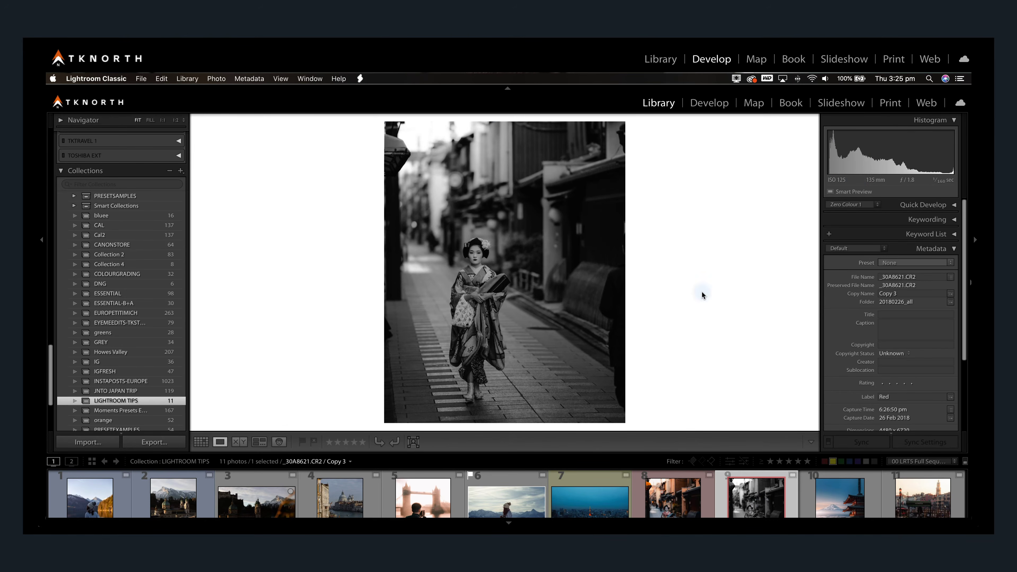
key("Left")
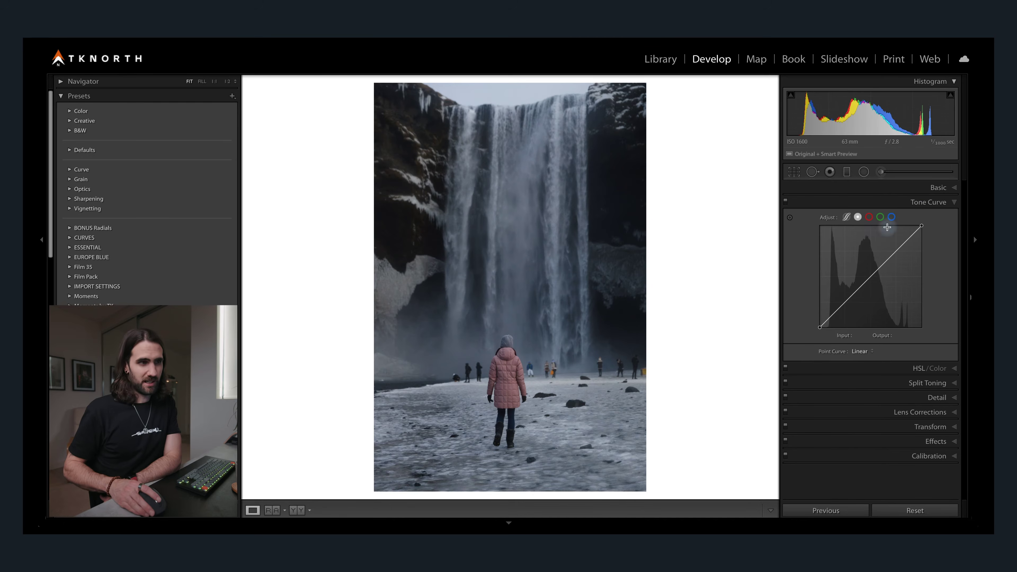
Shape an S-curve on the waterfall photo's main point curve with shadows at 60/51 and midtones at 120/127, and compare it with the curve disabled.
left_click_drag(843, 307, 845, 310)
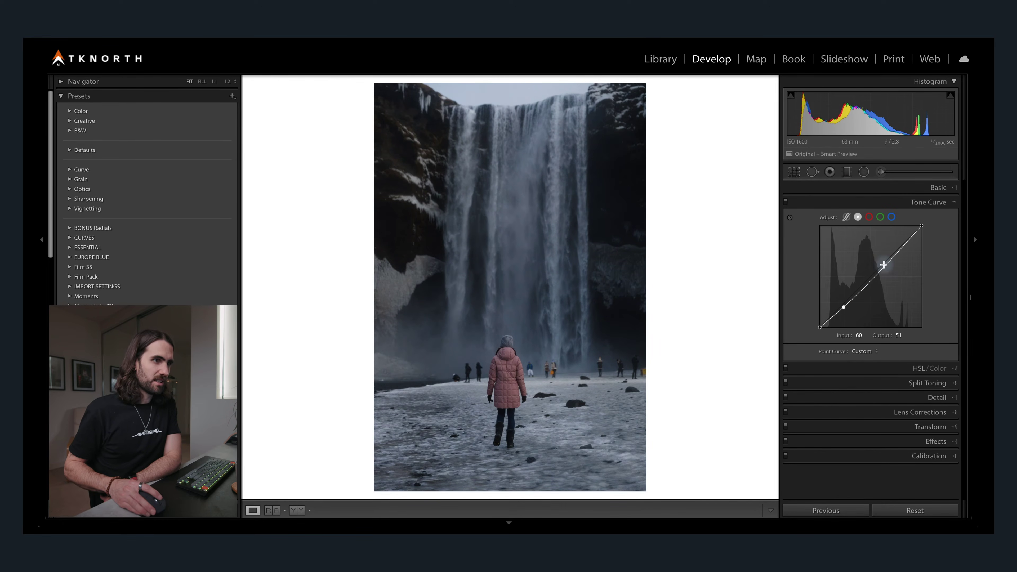
left_click_drag(897, 251, 895, 246)
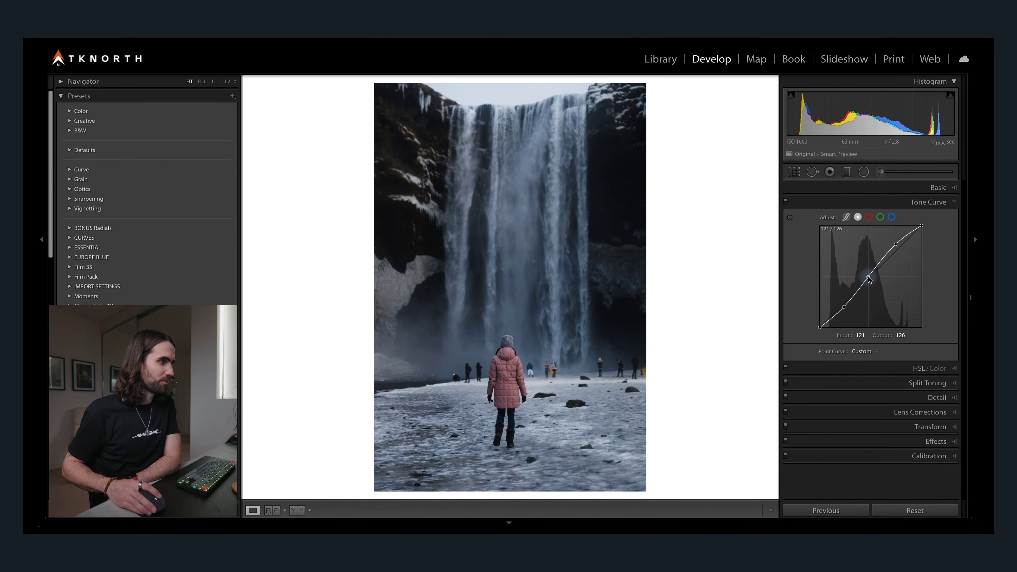
left_click_drag(868, 277, 868, 278)
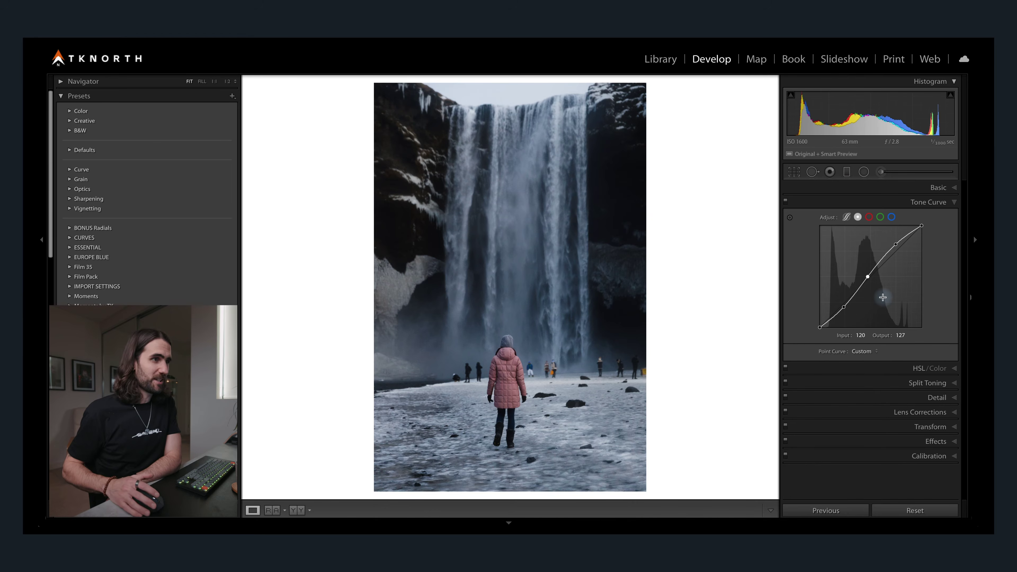
left_click(785, 202)
left_click(785, 201)
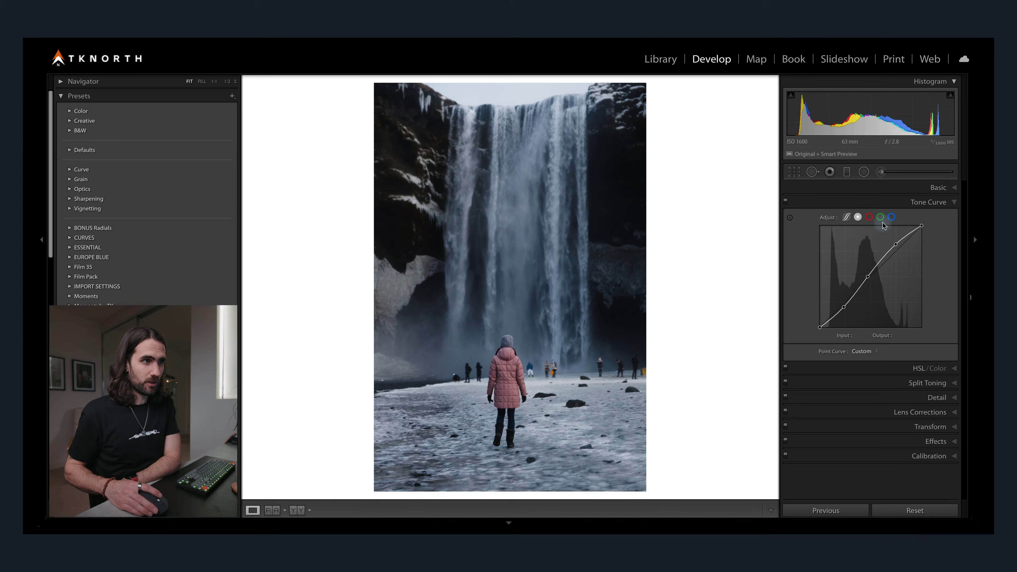
Shape gentle S-curves in the red and green channels, with the highlight point of each at input 190, output 195.
left_click(870, 219)
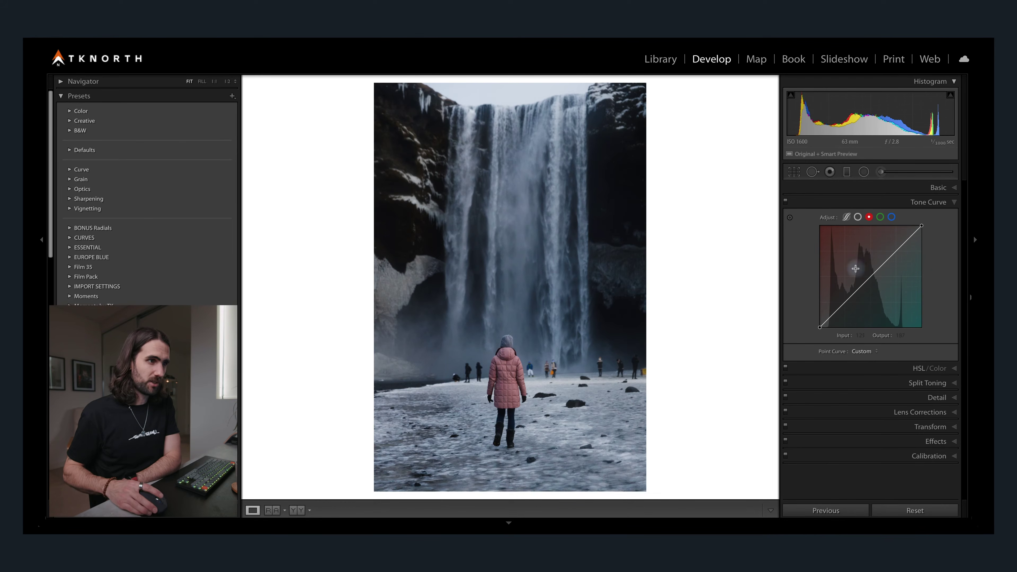
left_click_drag(844, 303, 843, 305)
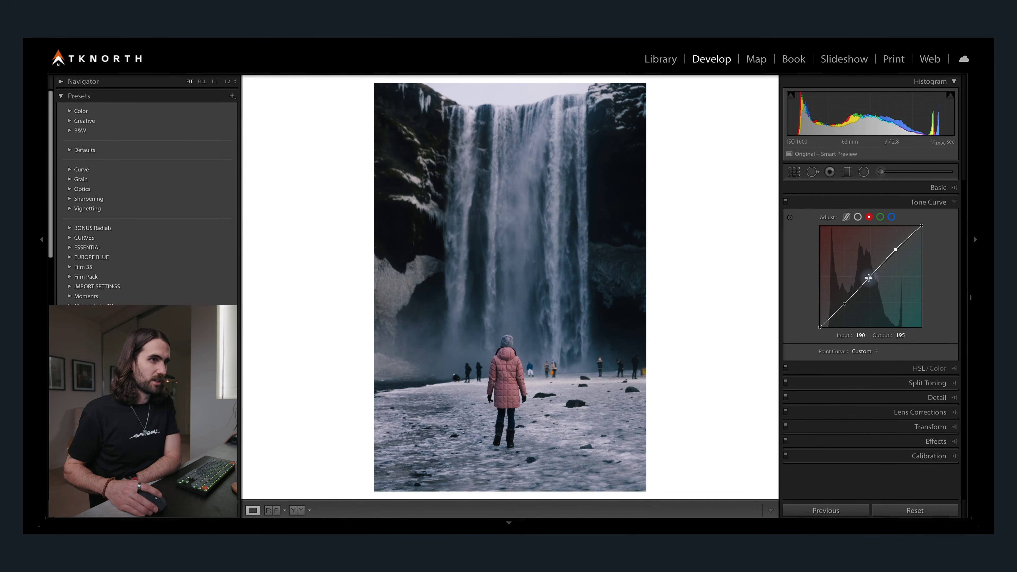
left_click(881, 218)
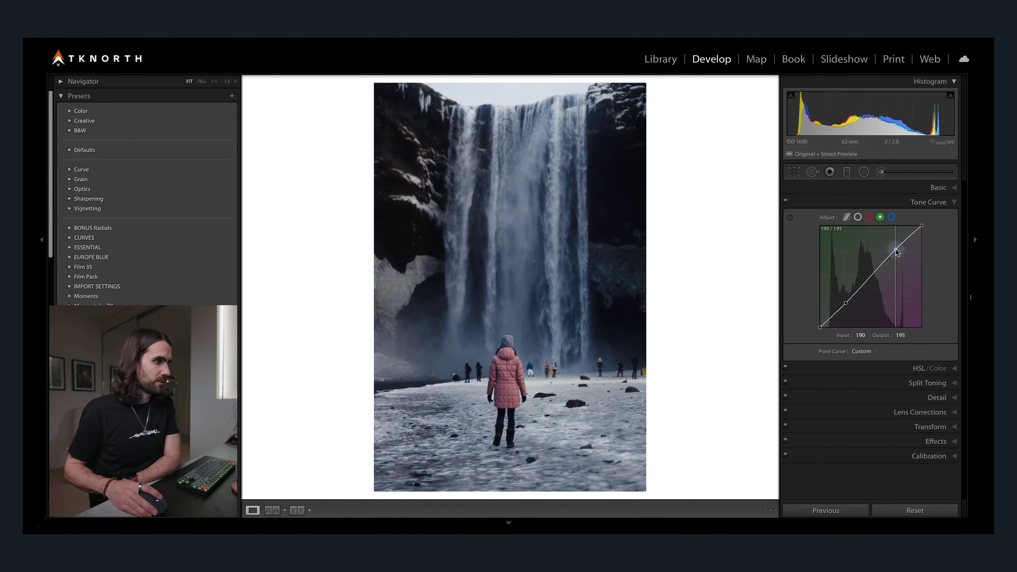
Shape an S-curve in the blue channel with shadows at 68/60, a highlight point, and midtones at 123/124.
left_click(891, 218)
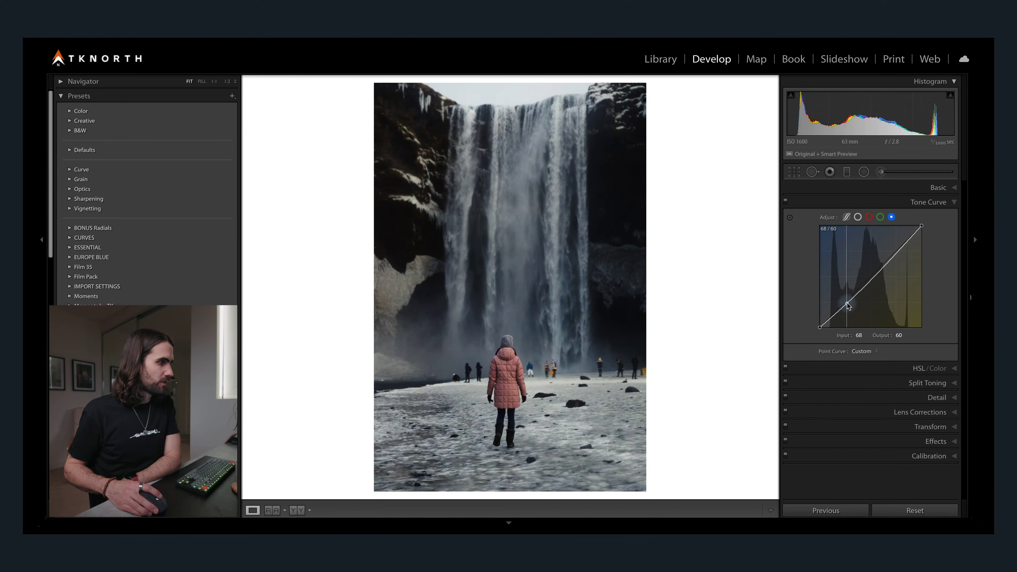
left_click(898, 249)
left_click(868, 277)
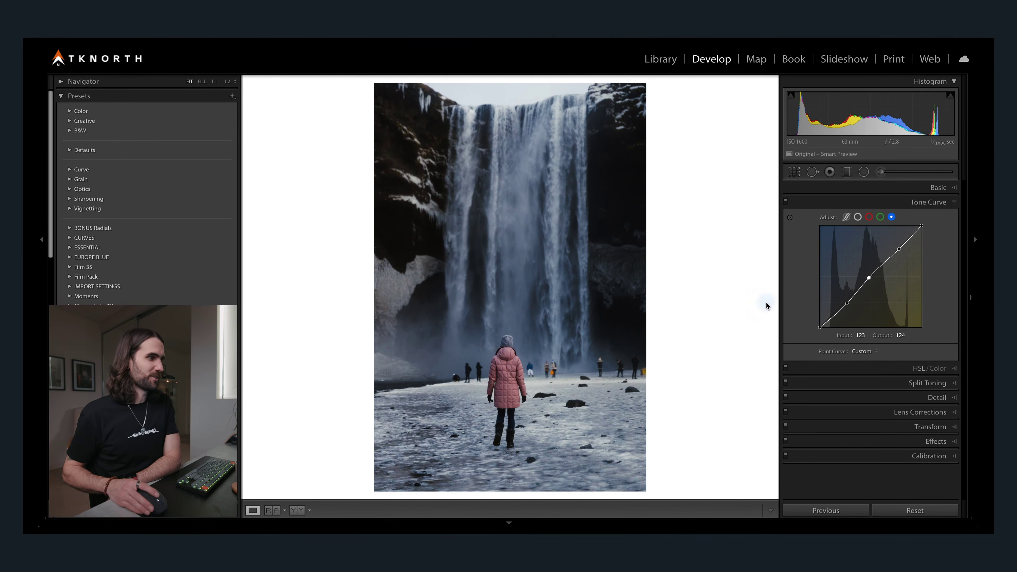
Compare the waterfall photo with the tone curve off and on, and inspect the green channel's curve.
left_click(785, 202)
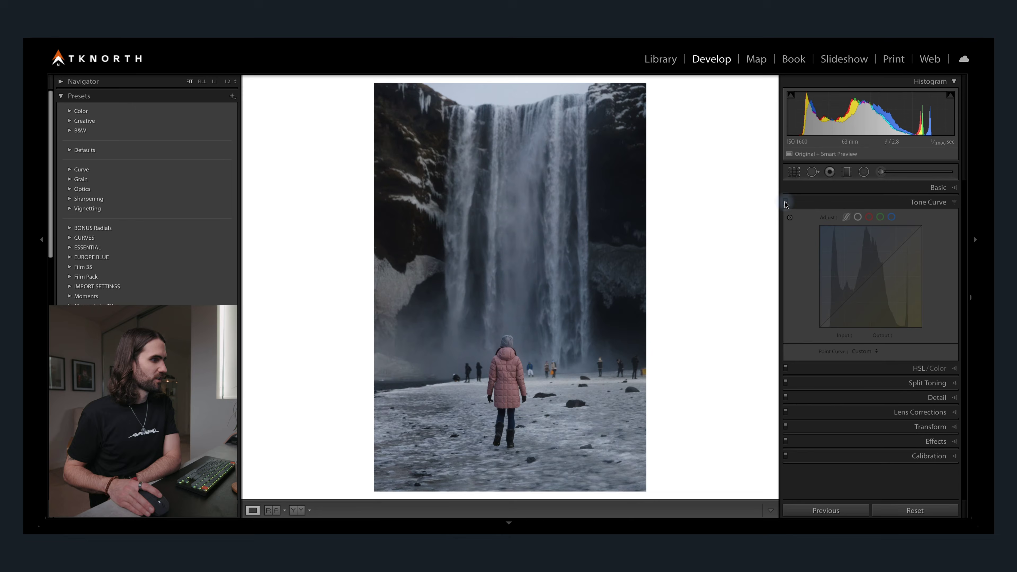
left_click(785, 202)
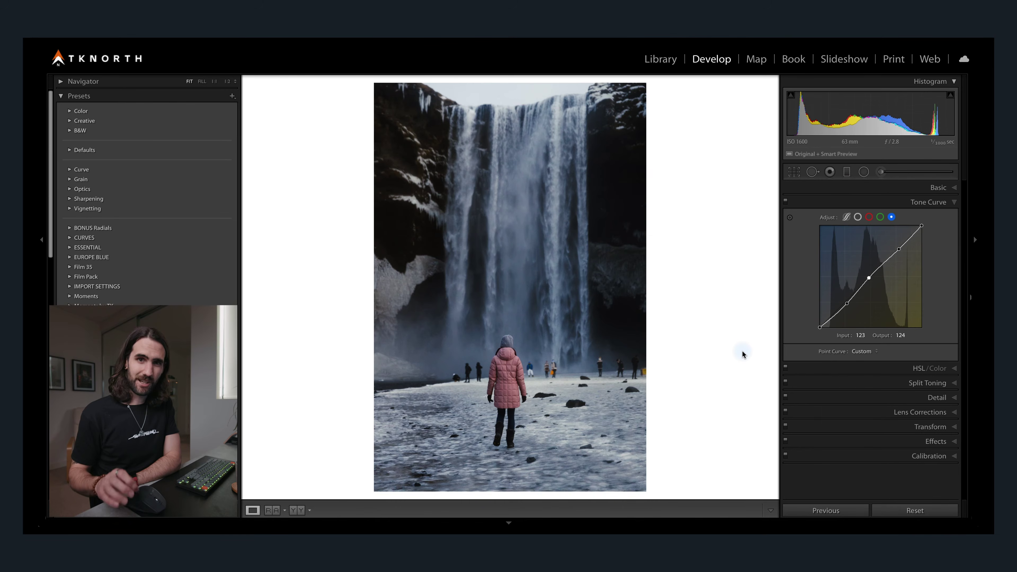
left_click(879, 218)
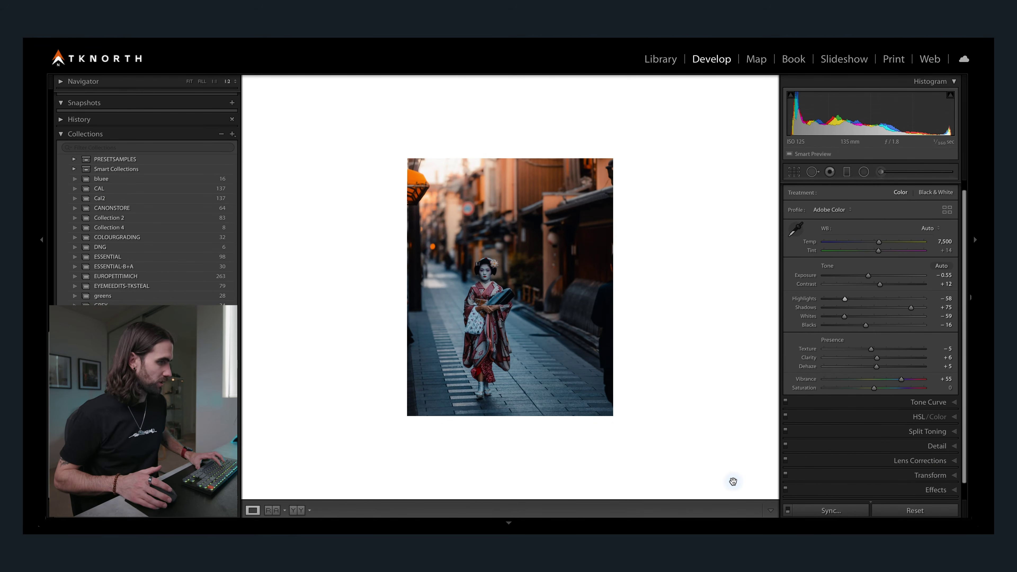
Compare the kimono photo before and after editing, first side by side and then in the single-image view.
key("y")
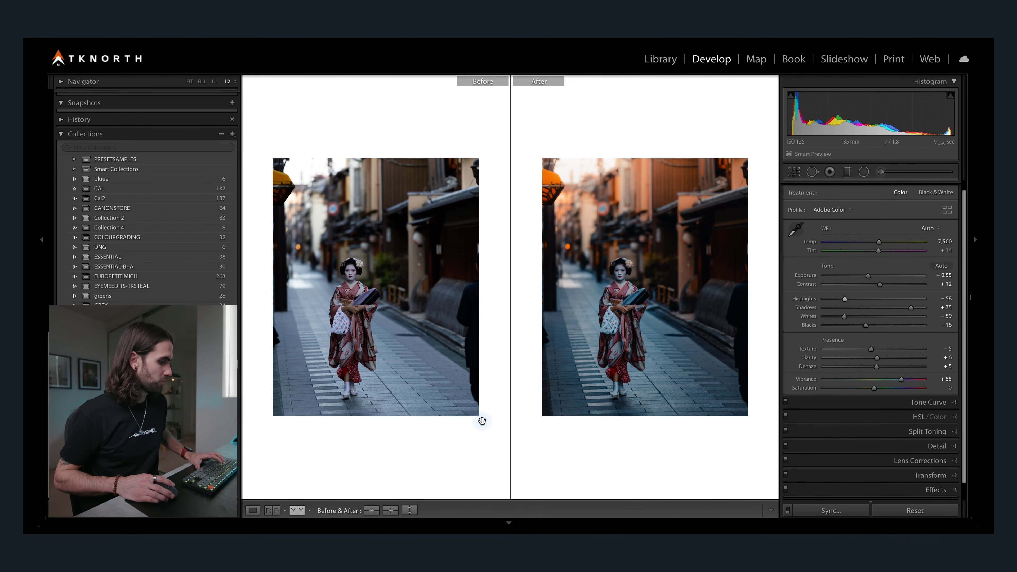
key("y")
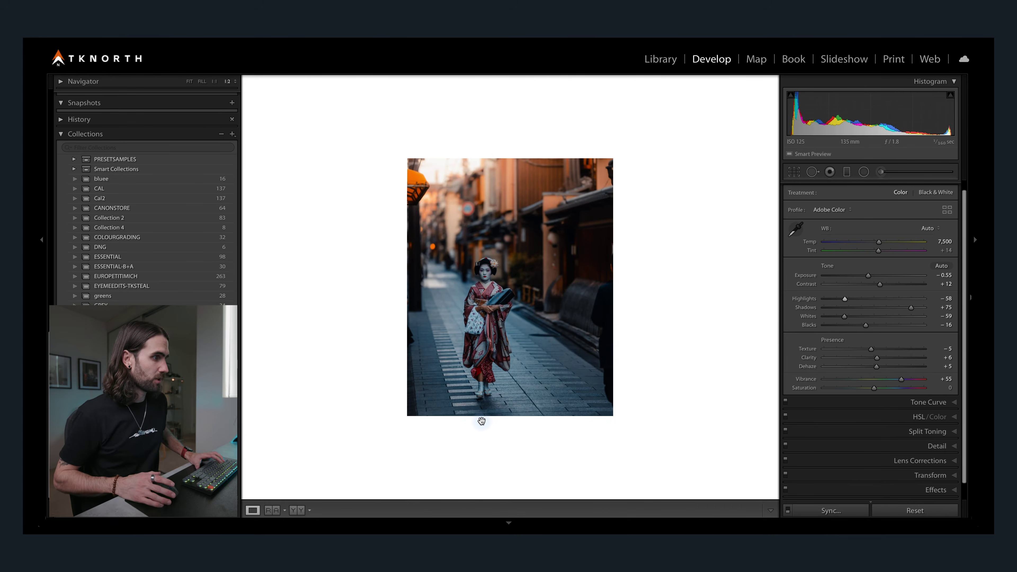
key("backslash")
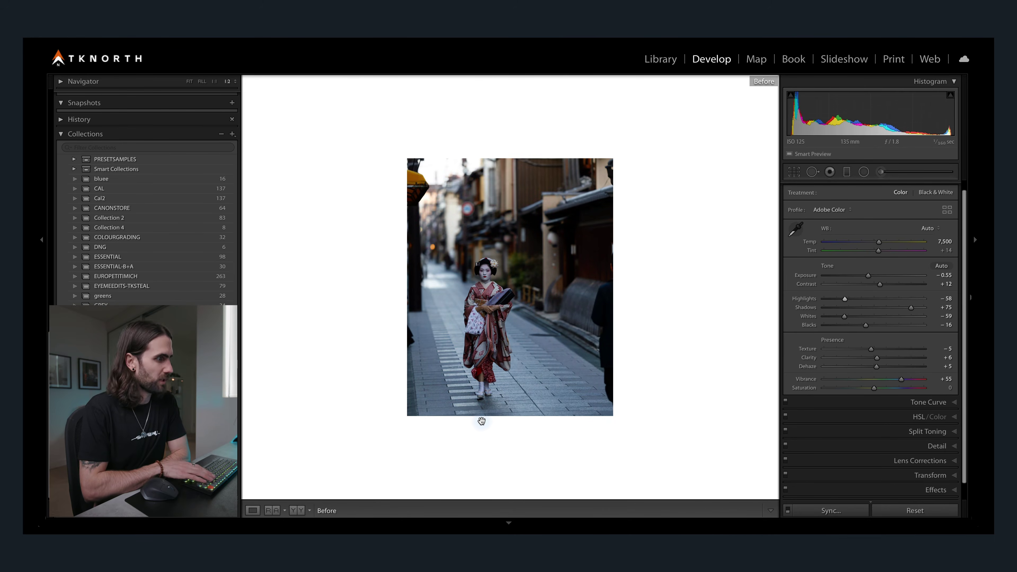
key("backslash")
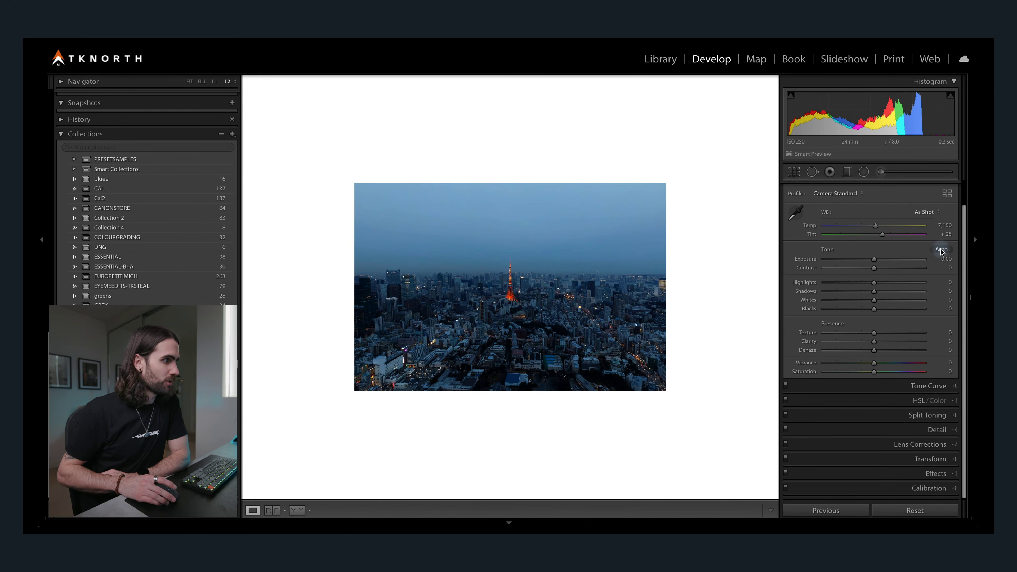
Apply Auto tone to the Tokyo skyline photo and lower its Exposure.
left_click(940, 250)
left_click_drag(886, 259, 875, 260)
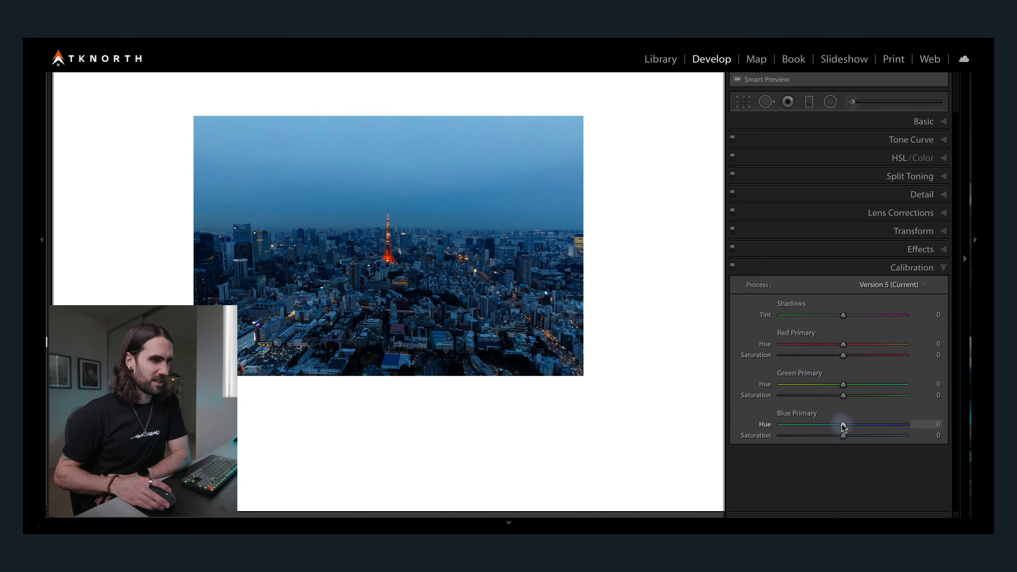
Calibrate the skyline colours: Blue Primary Hue −49 and Saturation −46, Red Primary Hue +31 and Saturation +38, Green Primary Hue +58.
left_click_drag(843, 425, 837, 426)
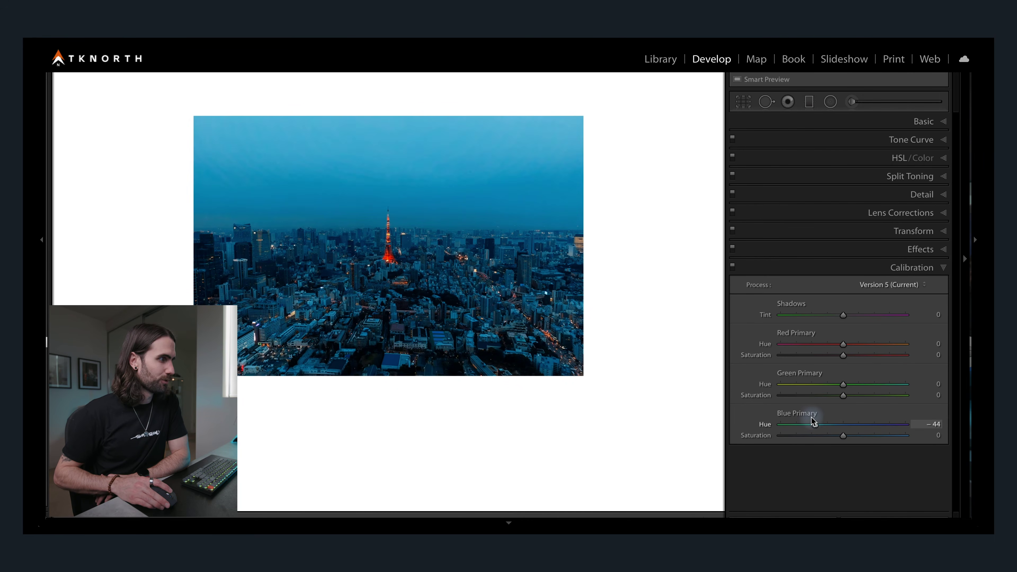
mouse_move(815, 419)
left_mouse_down()
mouse_move(833, 420)
mouse_move(810, 418)
left_mouse_up()
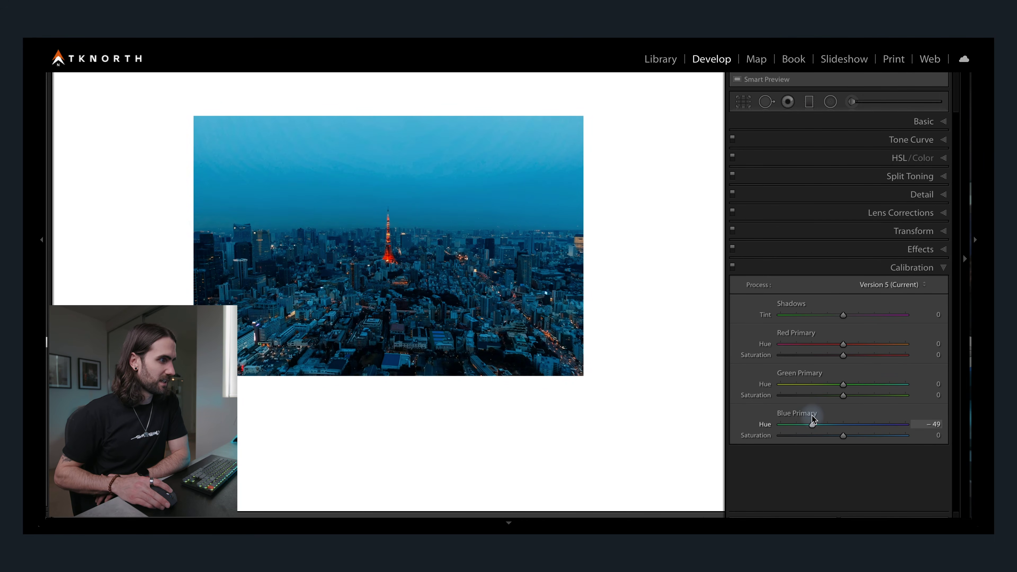
left_click_drag(843, 345, 880, 385)
left_click_drag(843, 436, 807, 435)
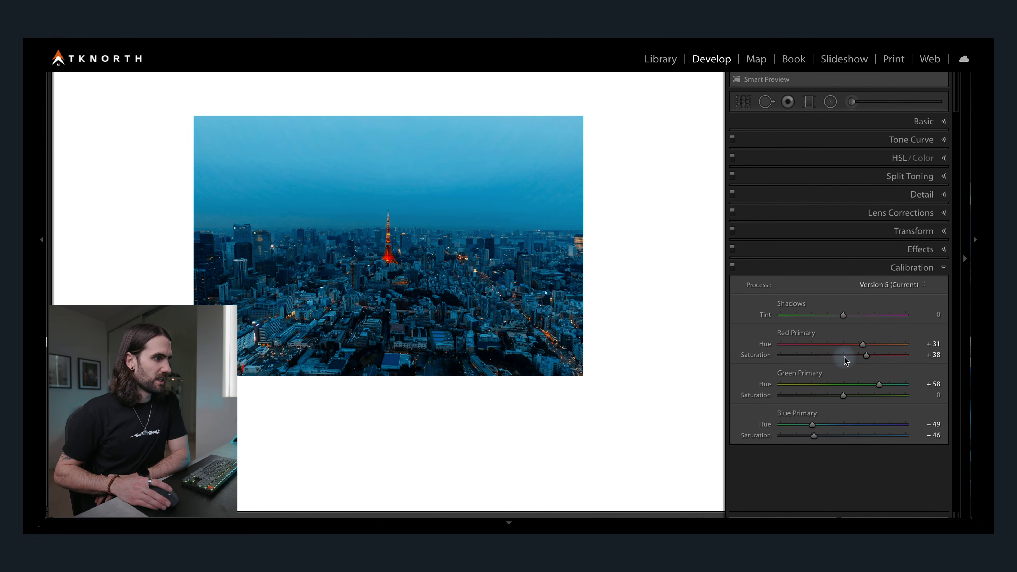